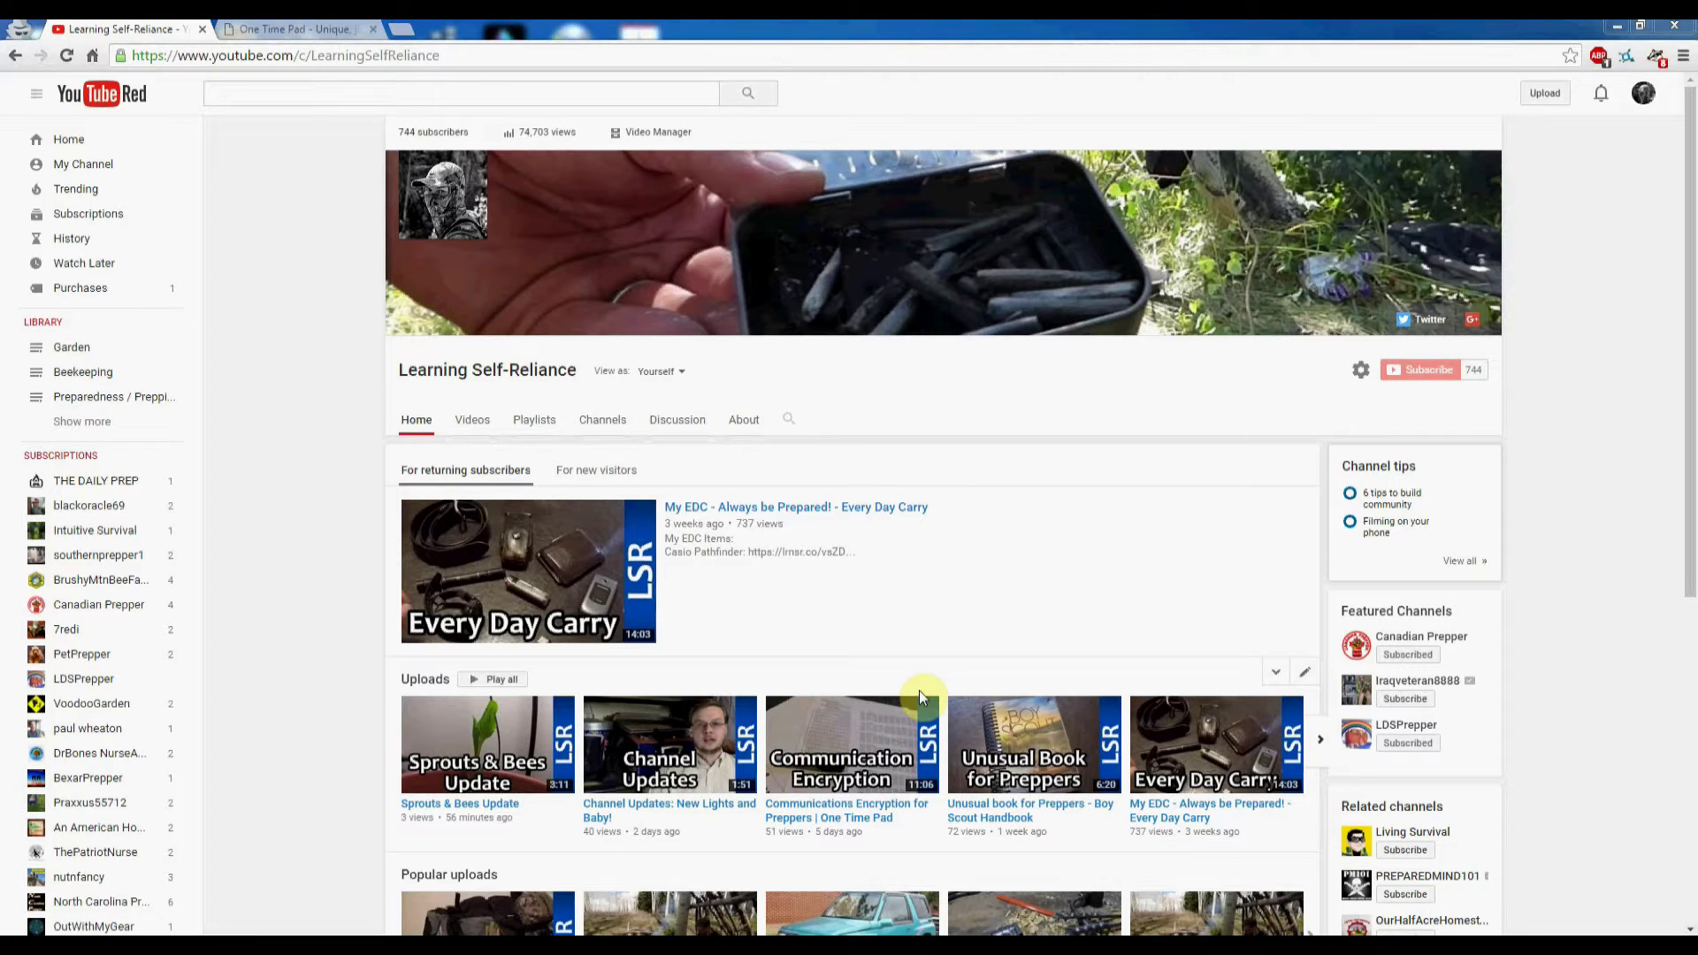
# Step: Regenerate the One Time Pad with fresh random codes and highlight the Message 1 block
pyautogui.click(292, 28)
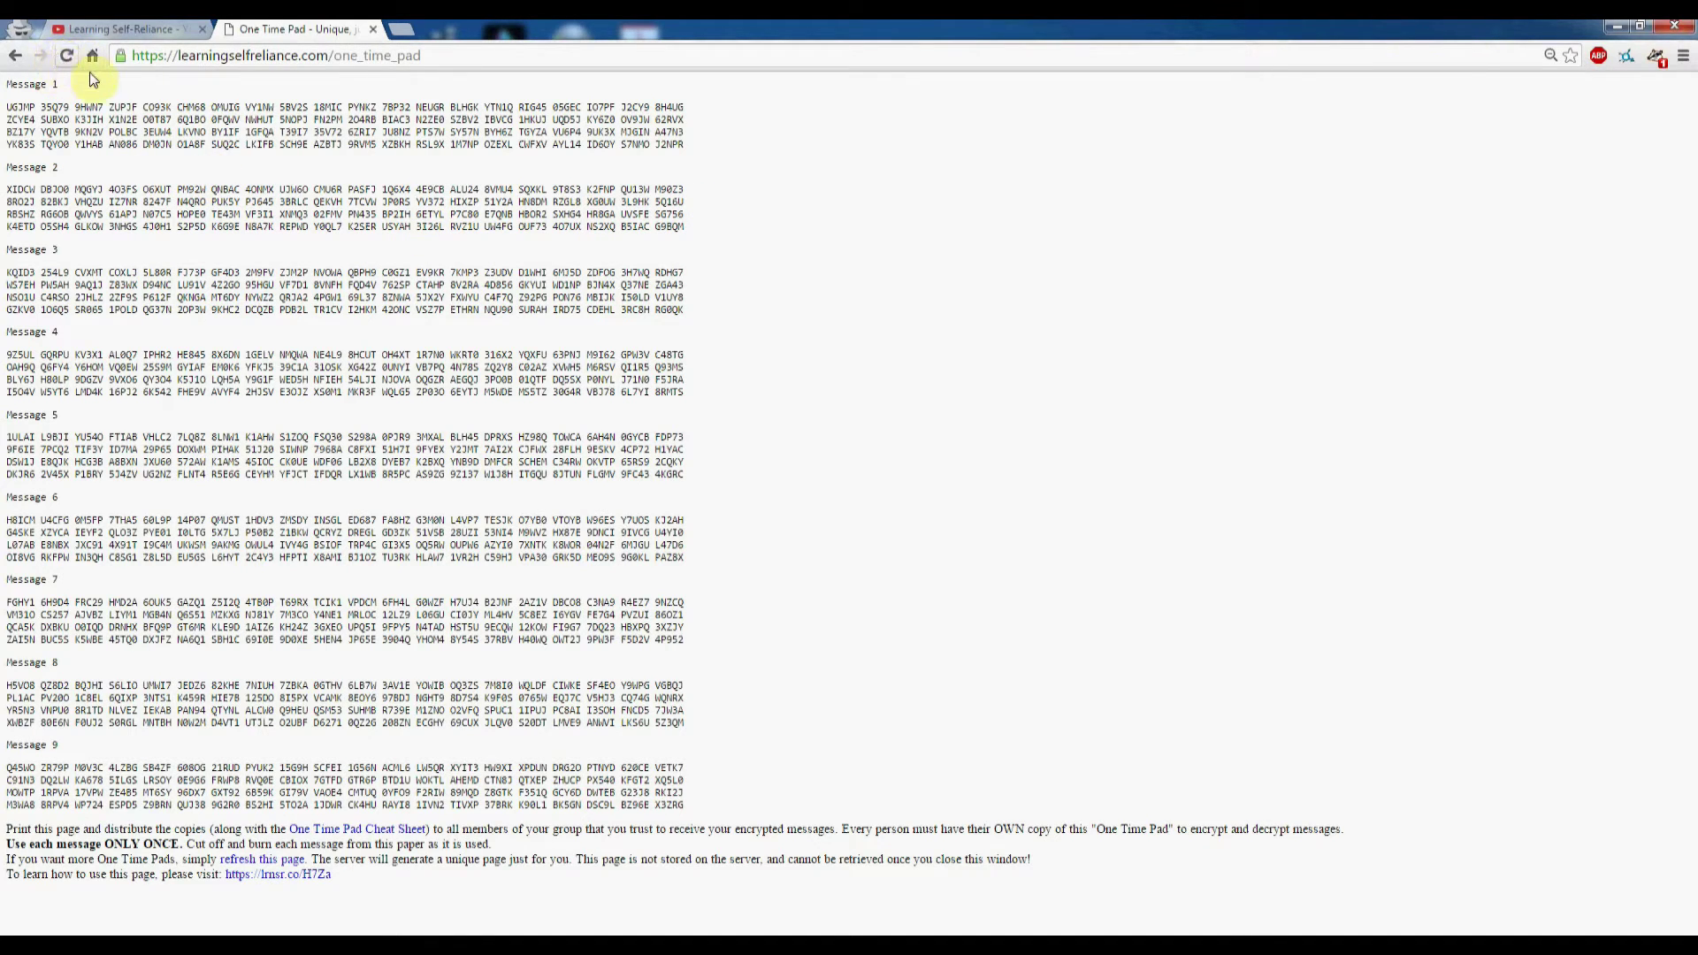
pyautogui.click(67, 57)
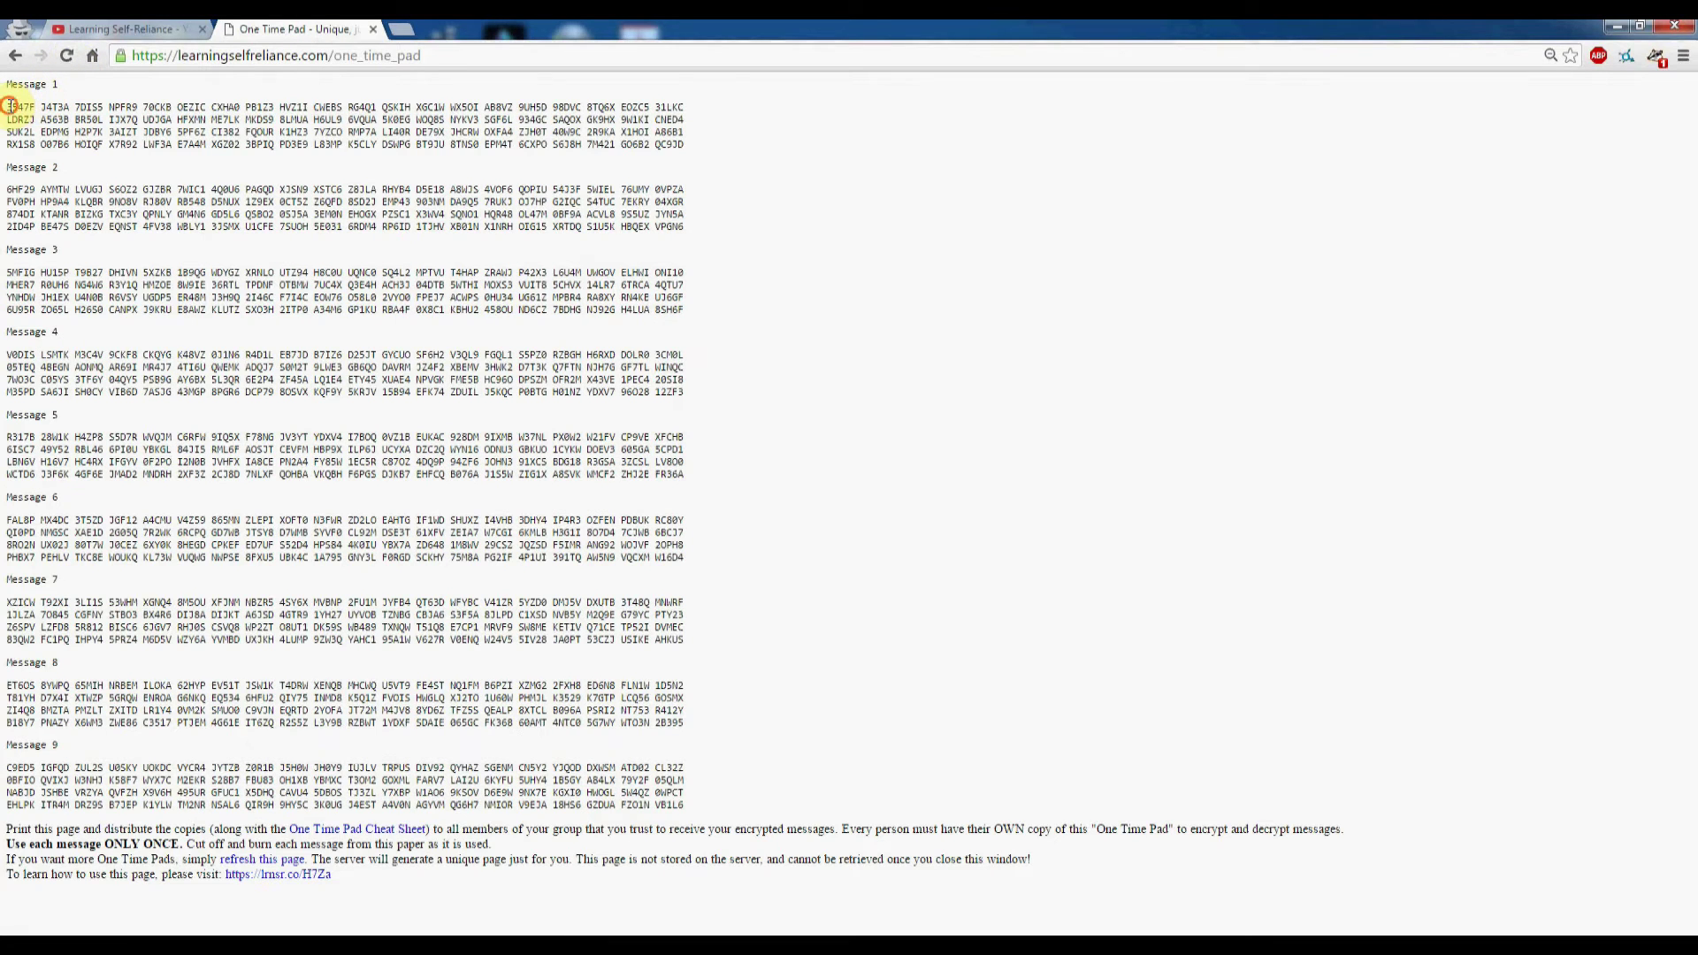
pyautogui.moveTo(9, 107); pyautogui.dragTo(651, 159)
pyautogui.click(379, 798)
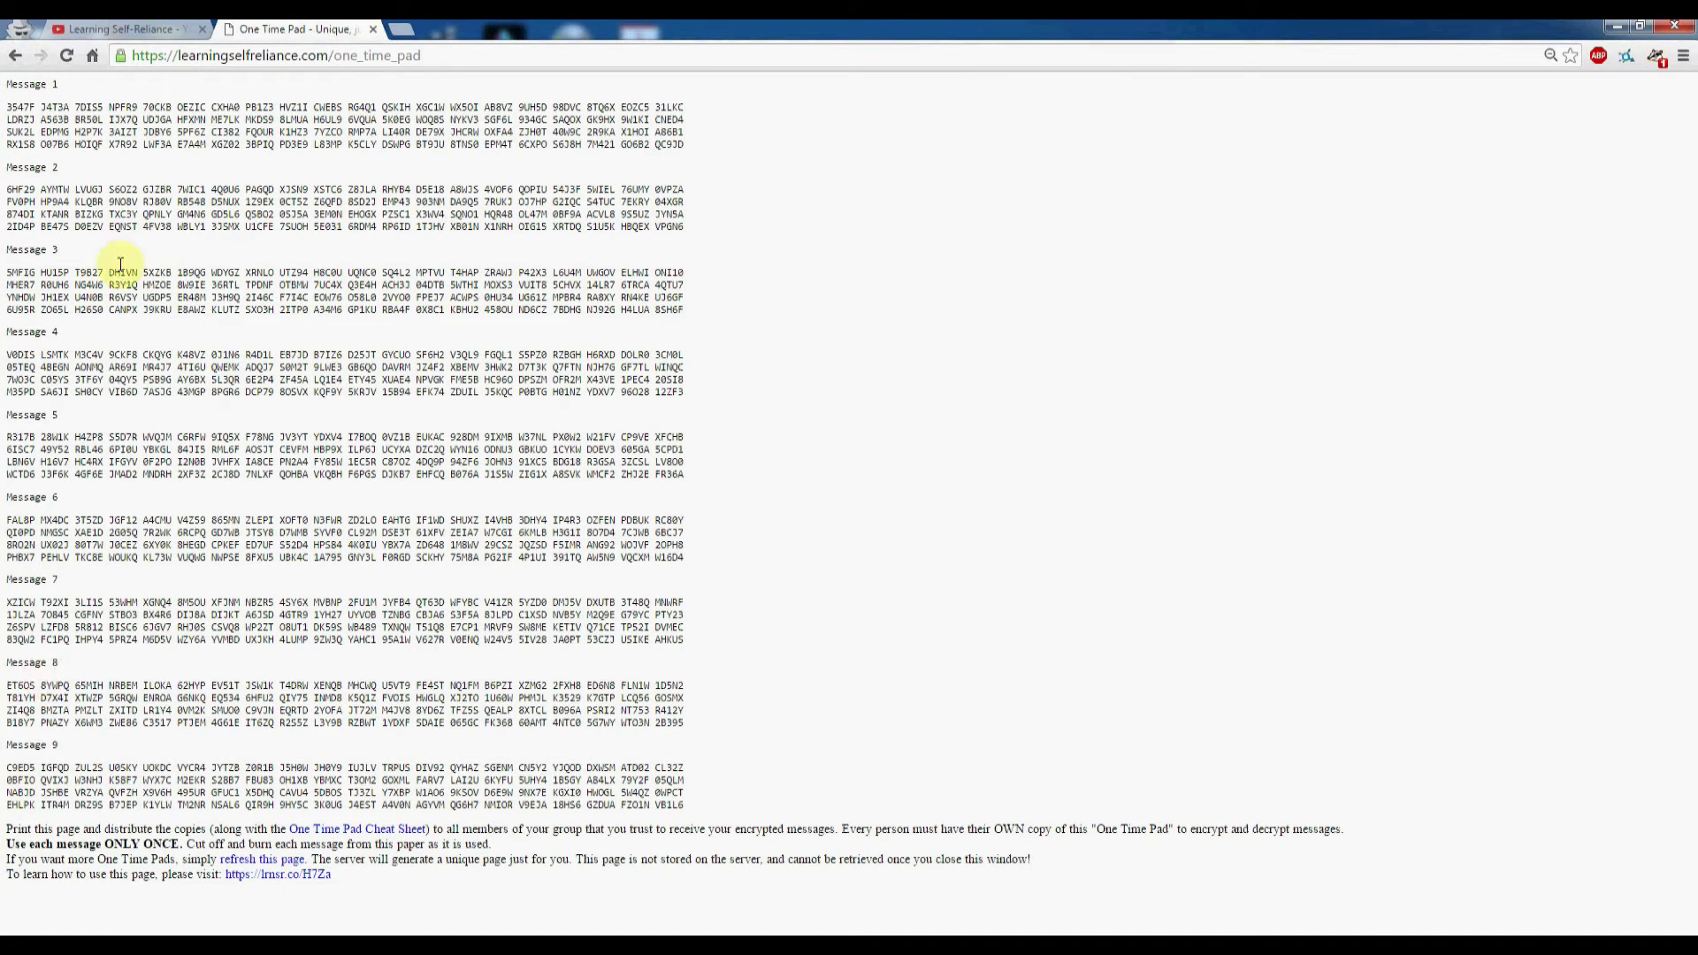
# Step: Highlight the footer instructions and the message code blocks to show the pad layout
pyautogui.moveTo(7, 822); pyautogui.dragTo(600, 898)
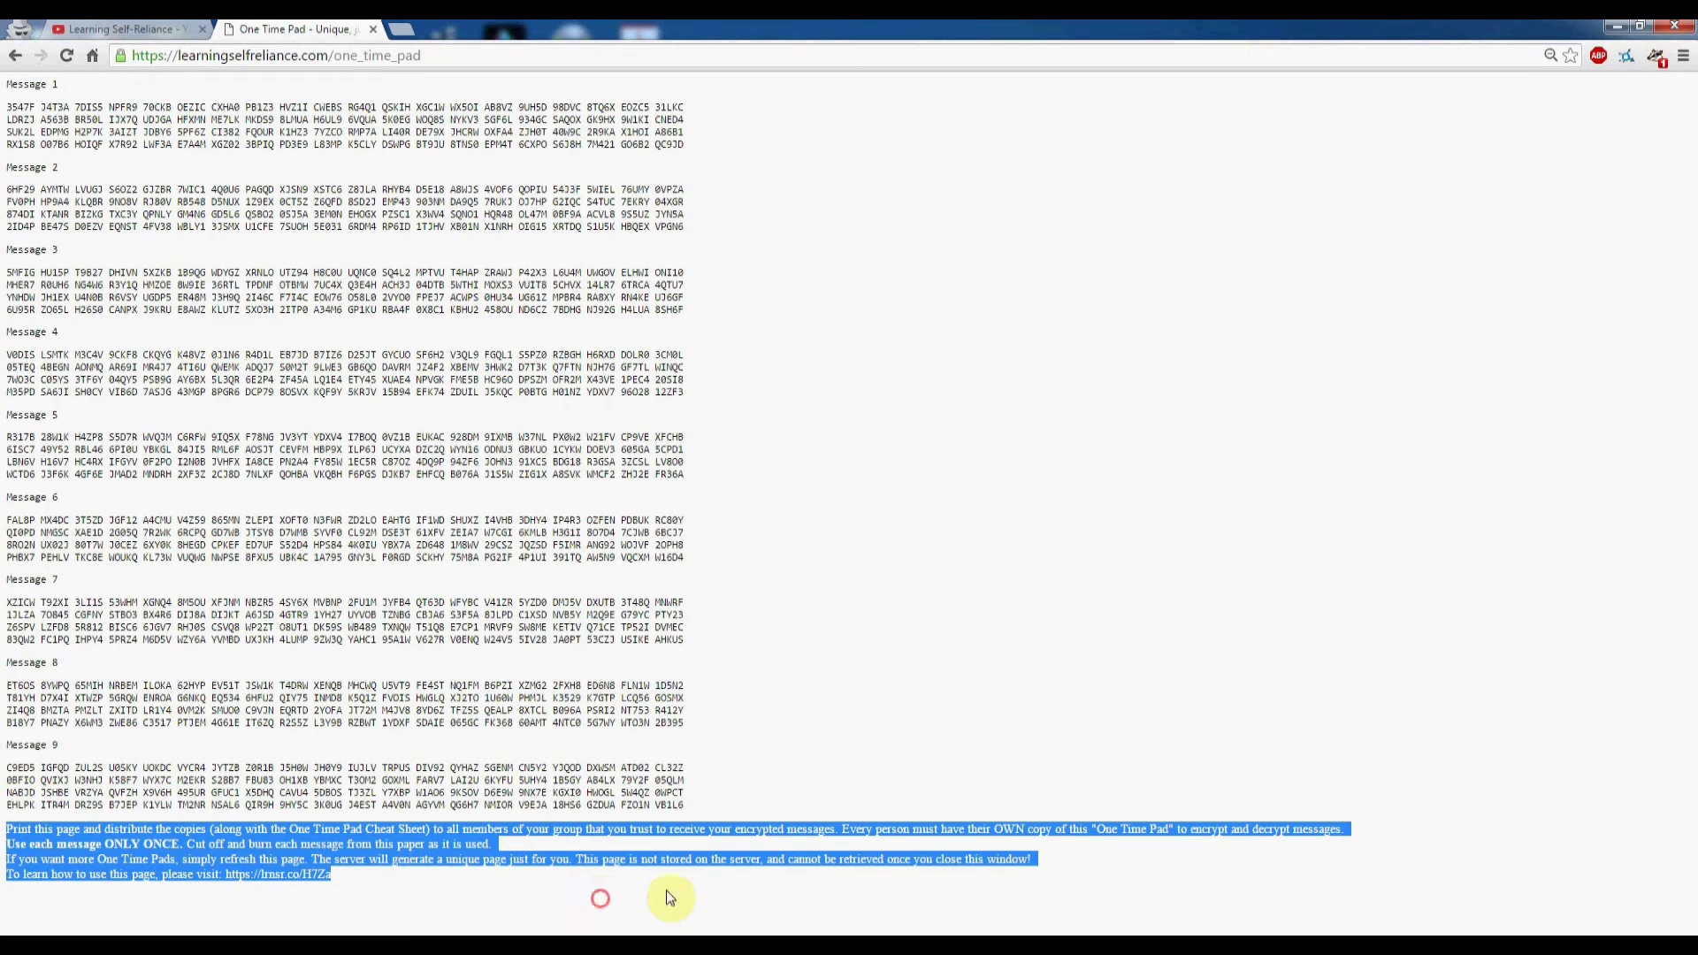
pyautogui.click(762, 813)
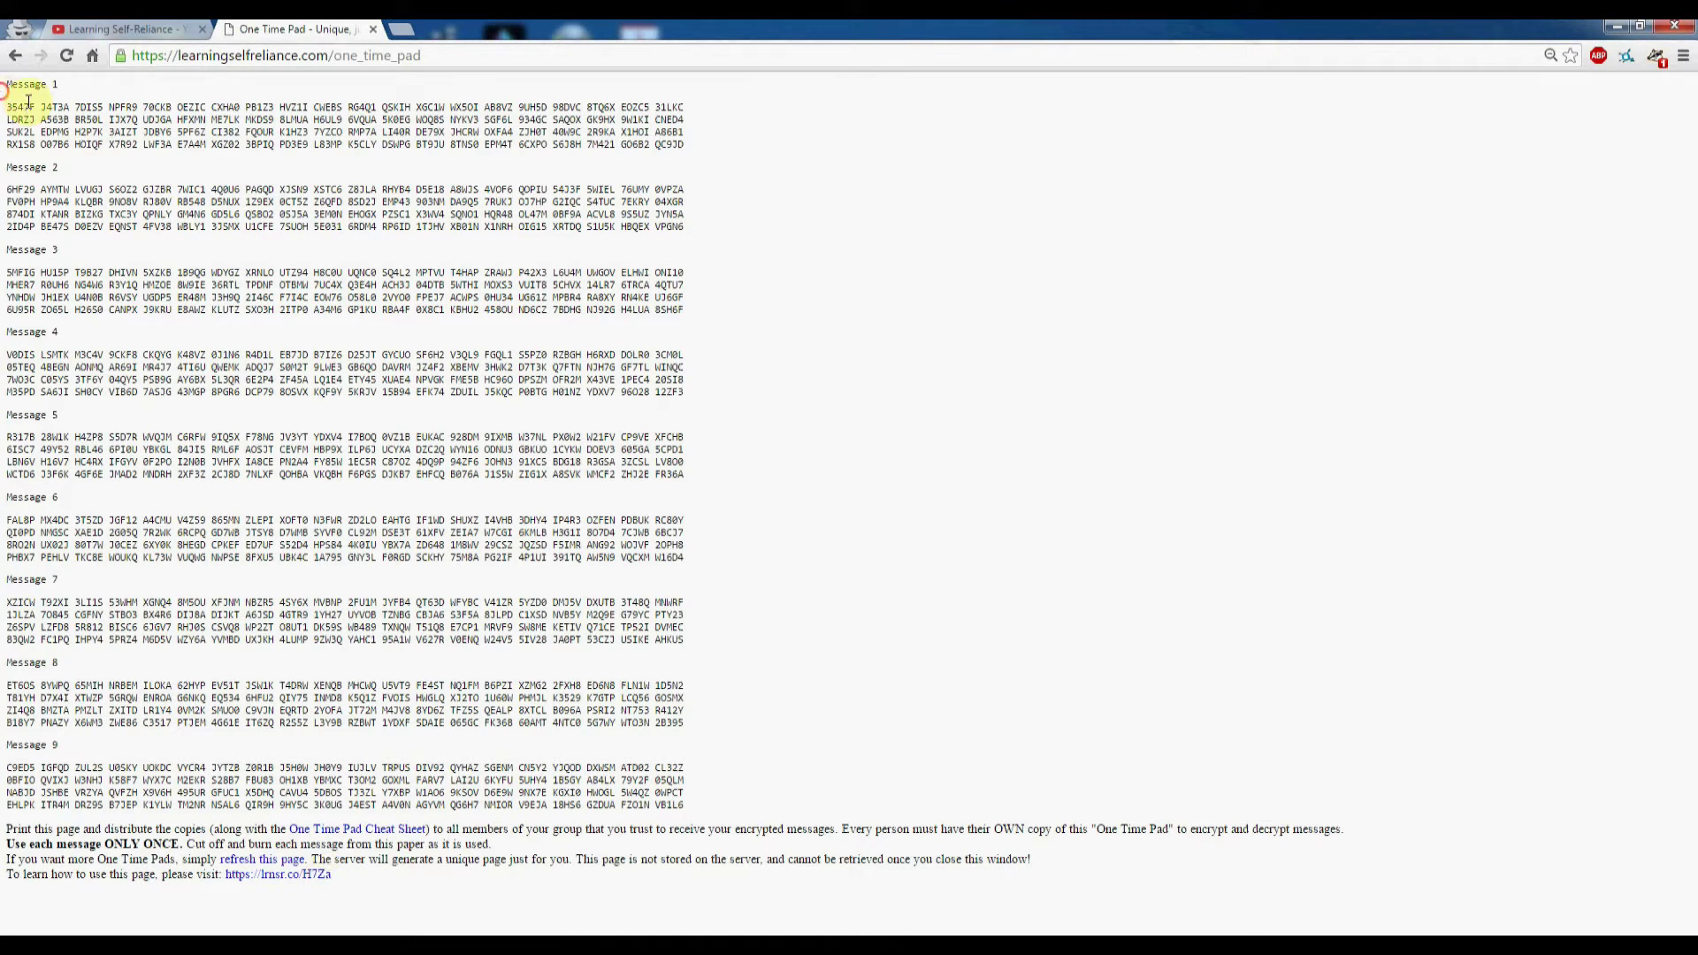
pyautogui.moveTo(8, 103); pyautogui.dragTo(718, 802)
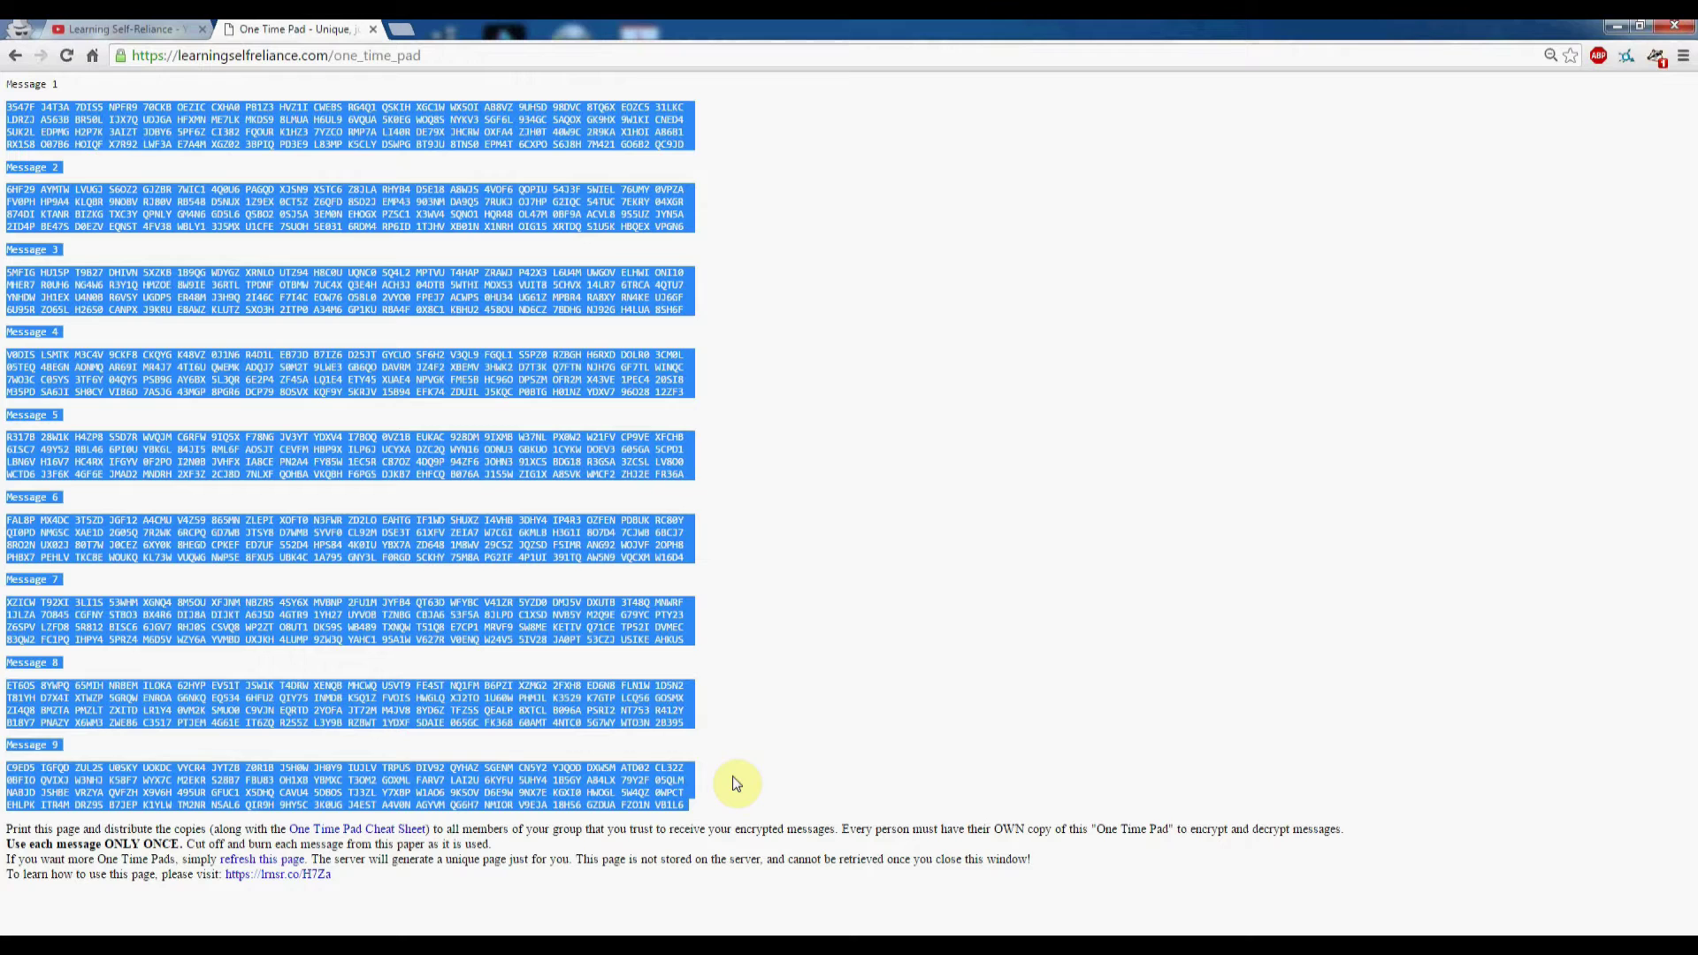
pyautogui.click(395, 182)
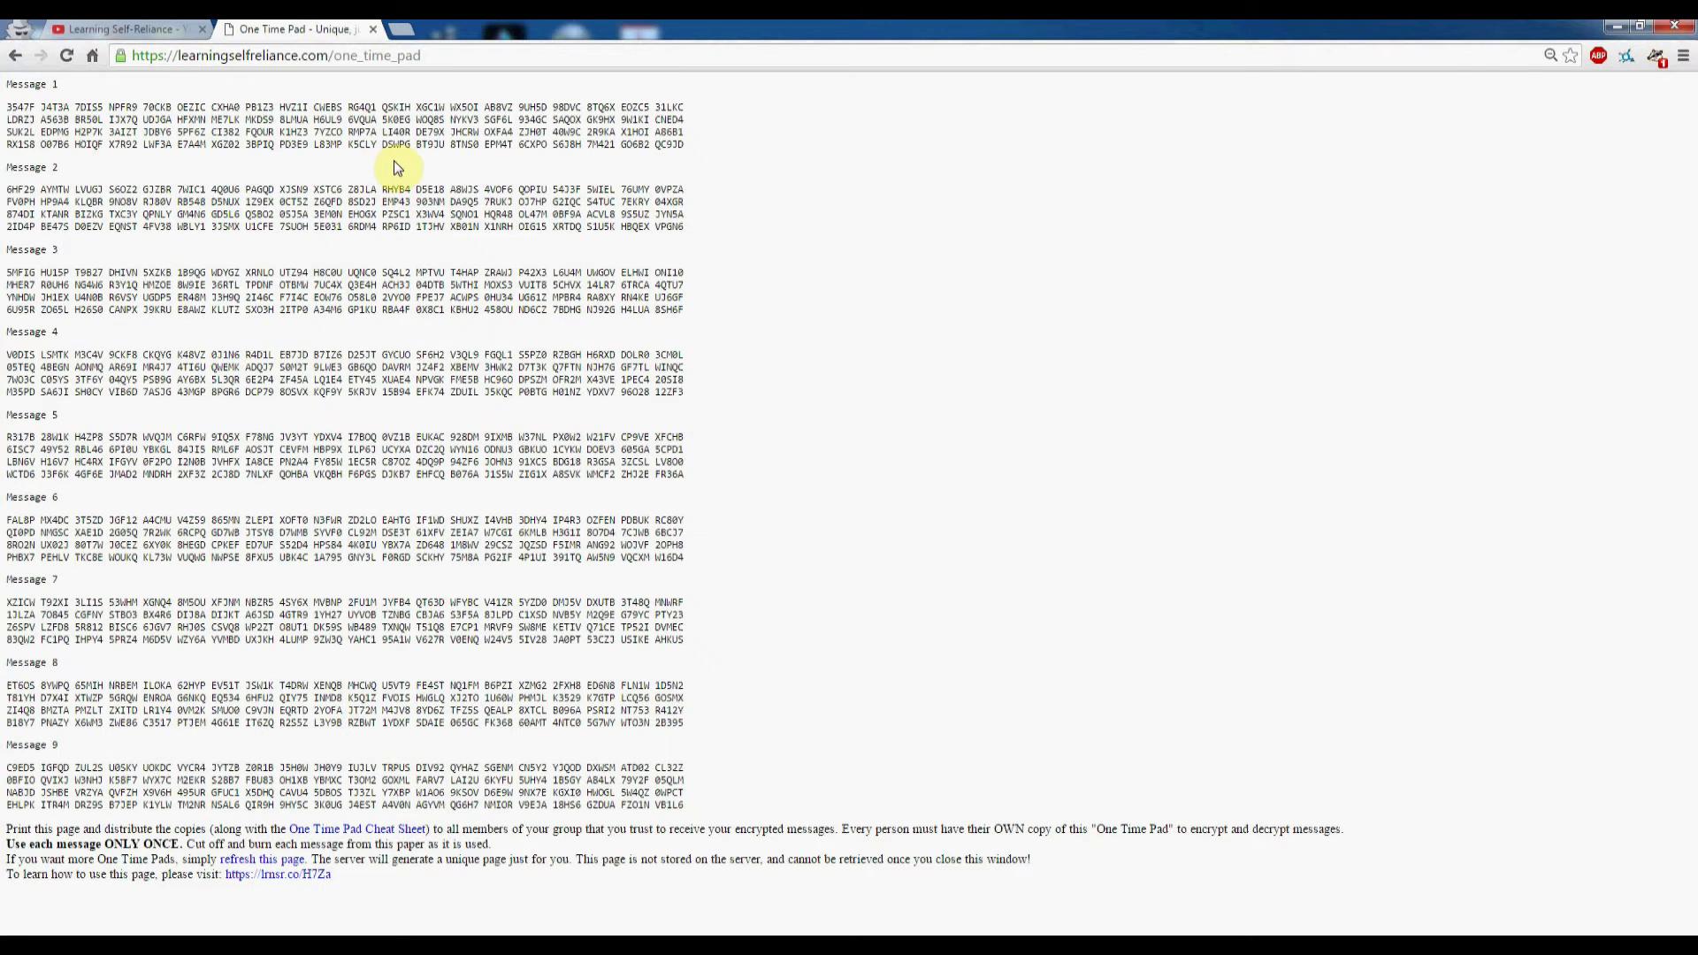
pyautogui.moveTo(7, 81)
pyautogui.mouseDown()
pyautogui.moveTo(436, 144)
pyautogui.moveTo(761, 153)
pyautogui.moveTo(504, 110)
pyautogui.moveTo(2, 76)
pyautogui.mouseUp()
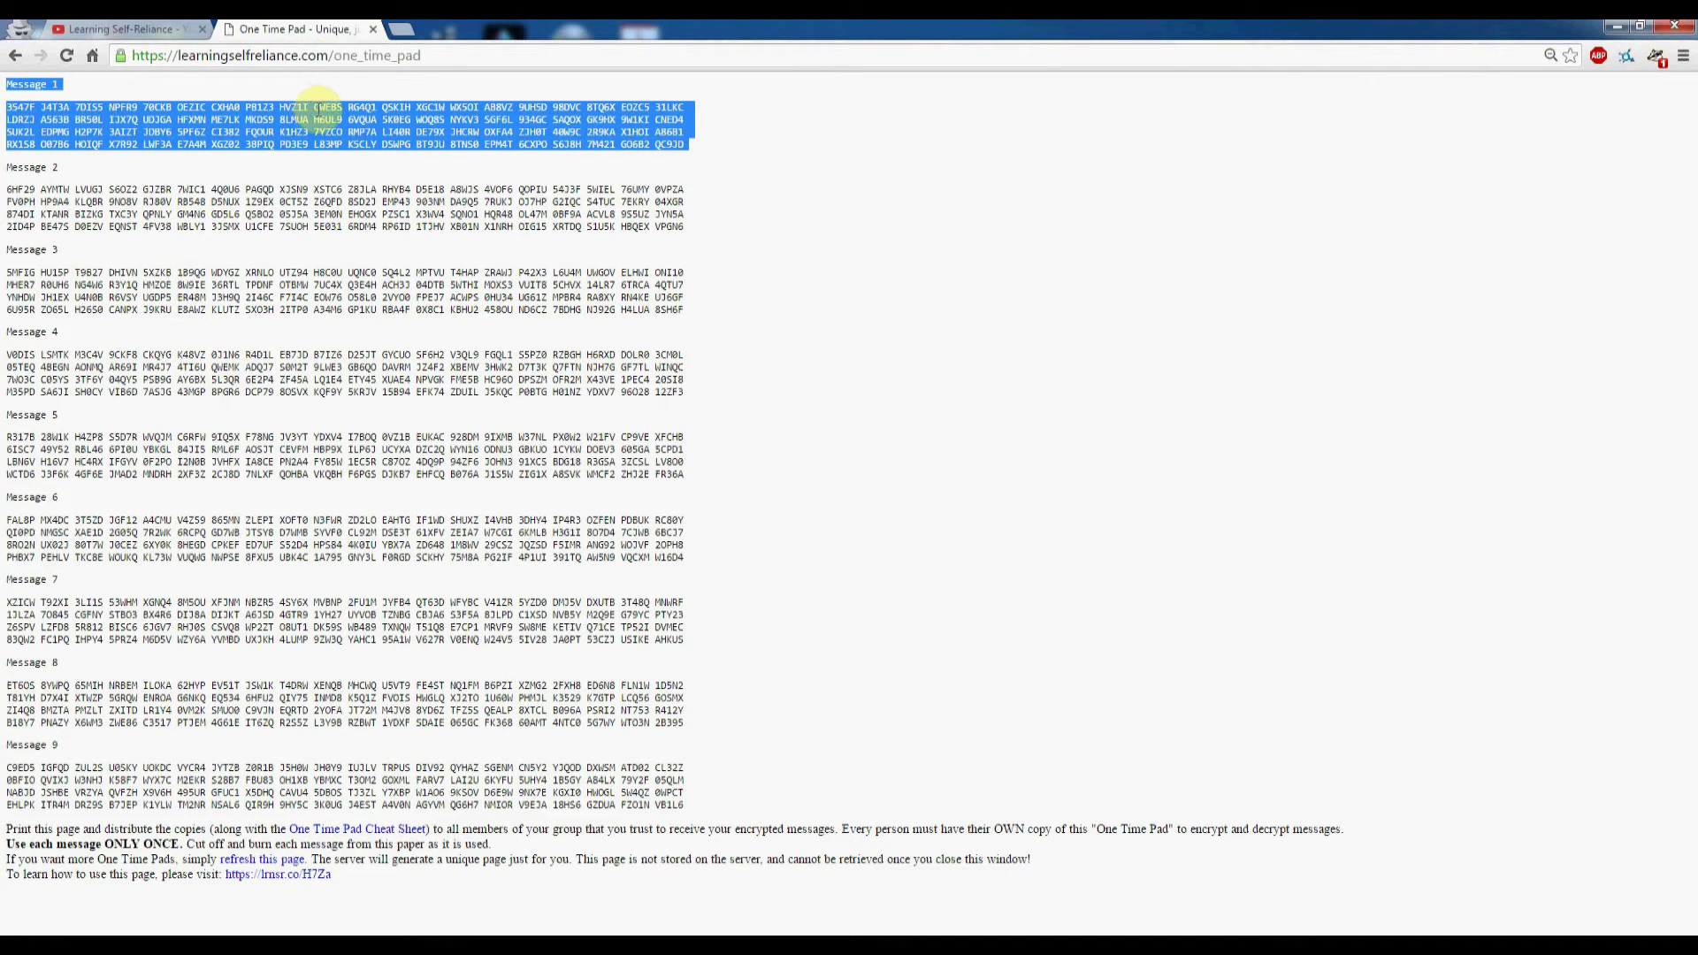
pyautogui.click(694, 151)
# Step: Preview the pad page for printing, then select Messages 1 through 5 on the page
pyautogui.click(1683, 55)
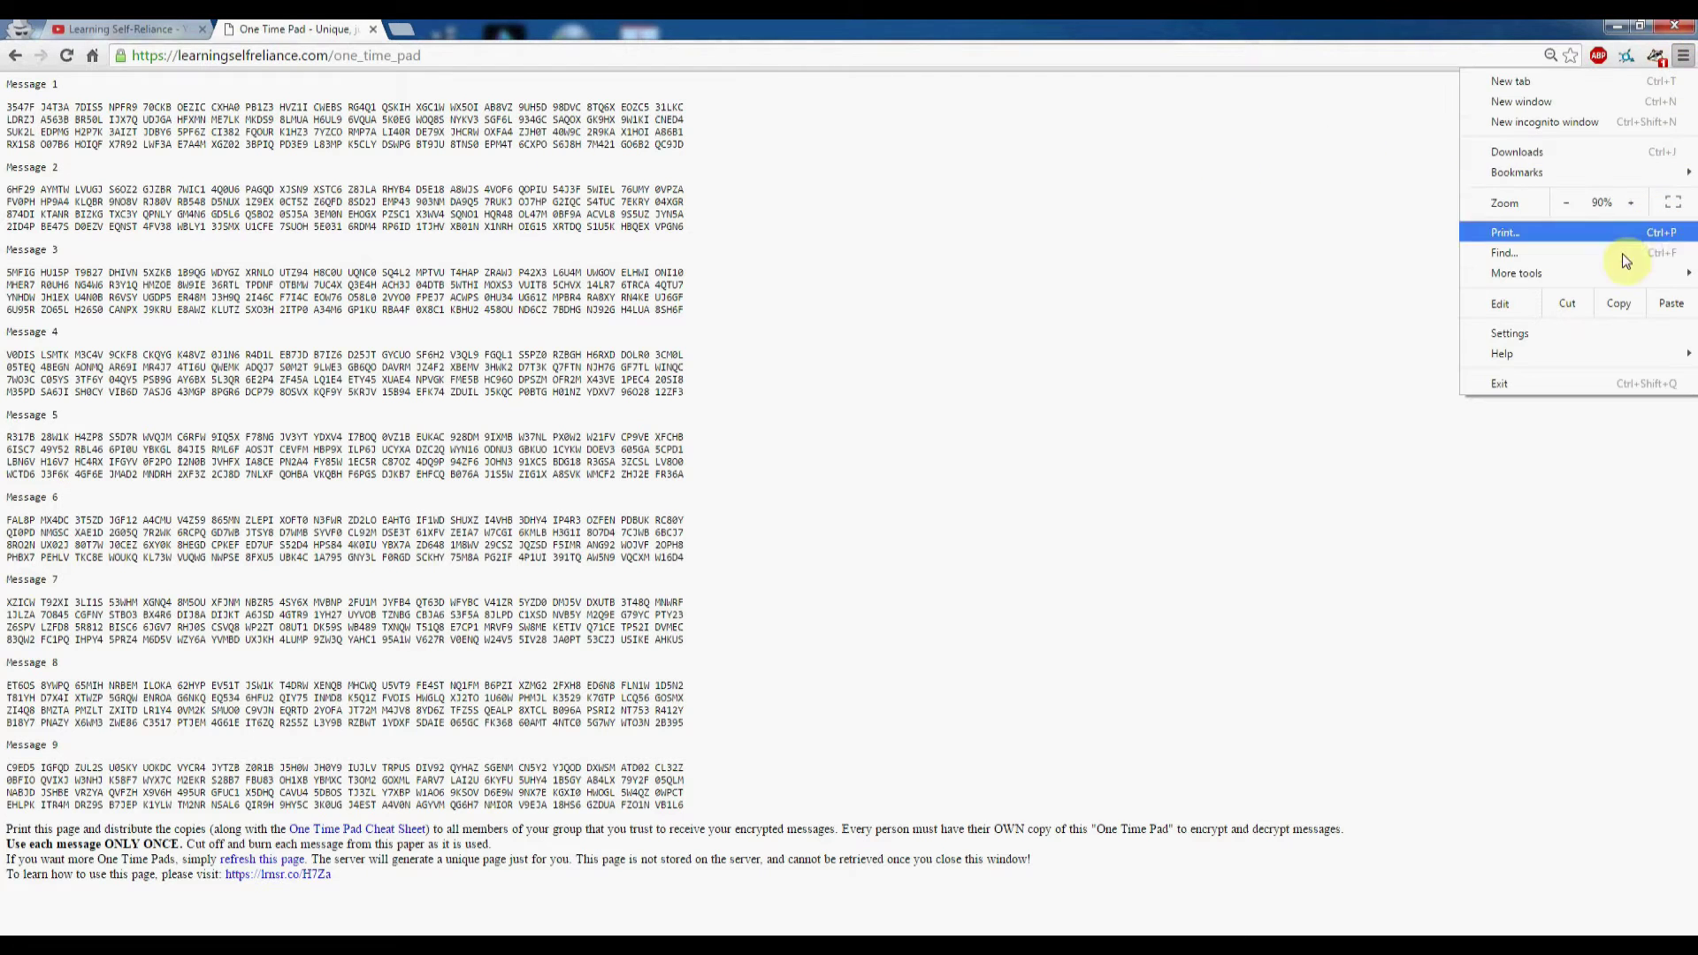
pyautogui.click(1569, 233)
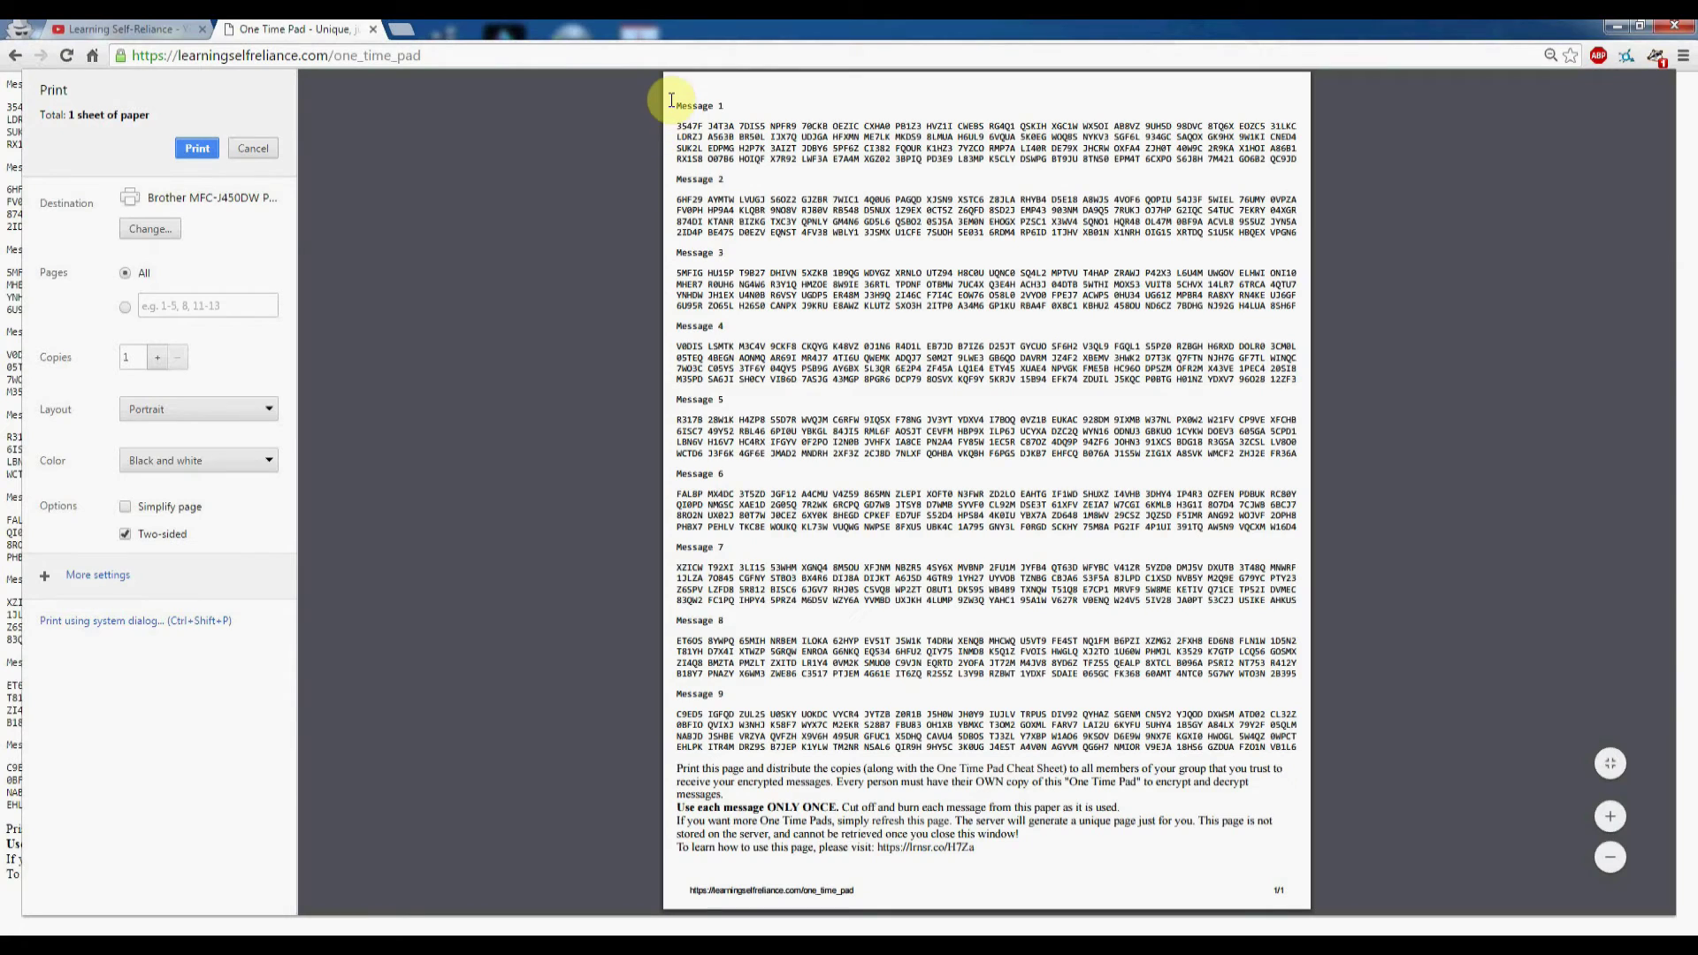
pyautogui.moveTo(671, 100); pyautogui.dragTo(1019, 796)
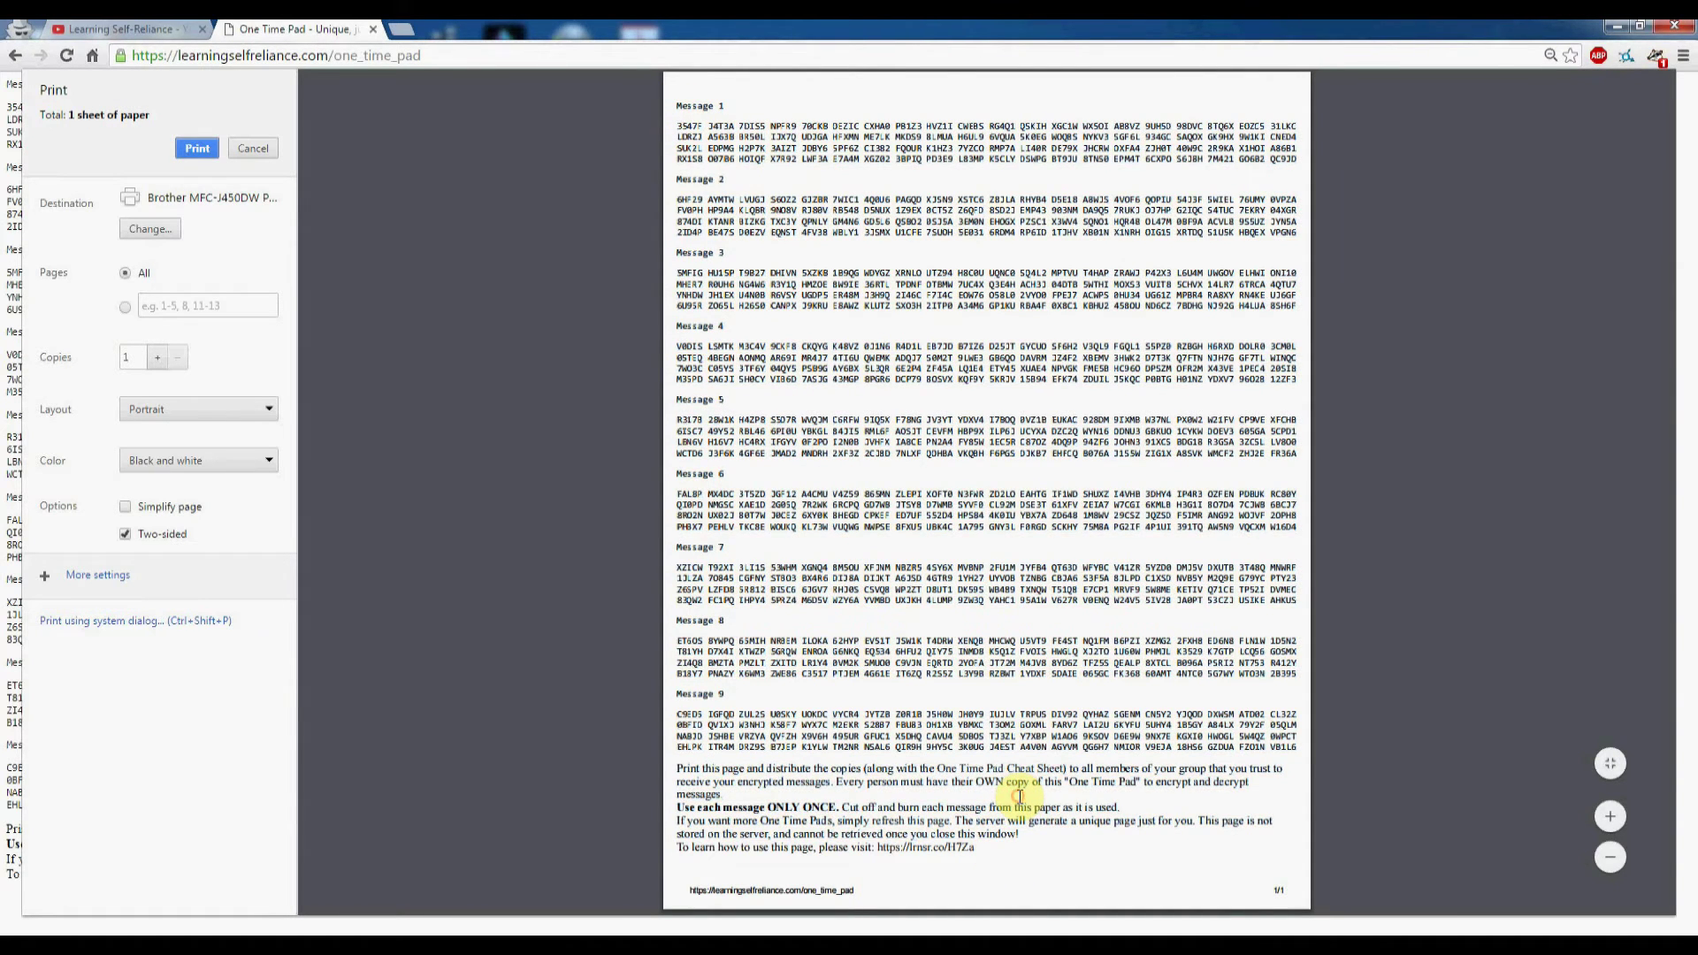
pyautogui.click(252, 149)
pyautogui.moveTo(7, 88); pyautogui.dragTo(717, 481)
# Step: Preview a print of only the selected Messages 1–5 using the Selection only option
pyautogui.click(1683, 54)
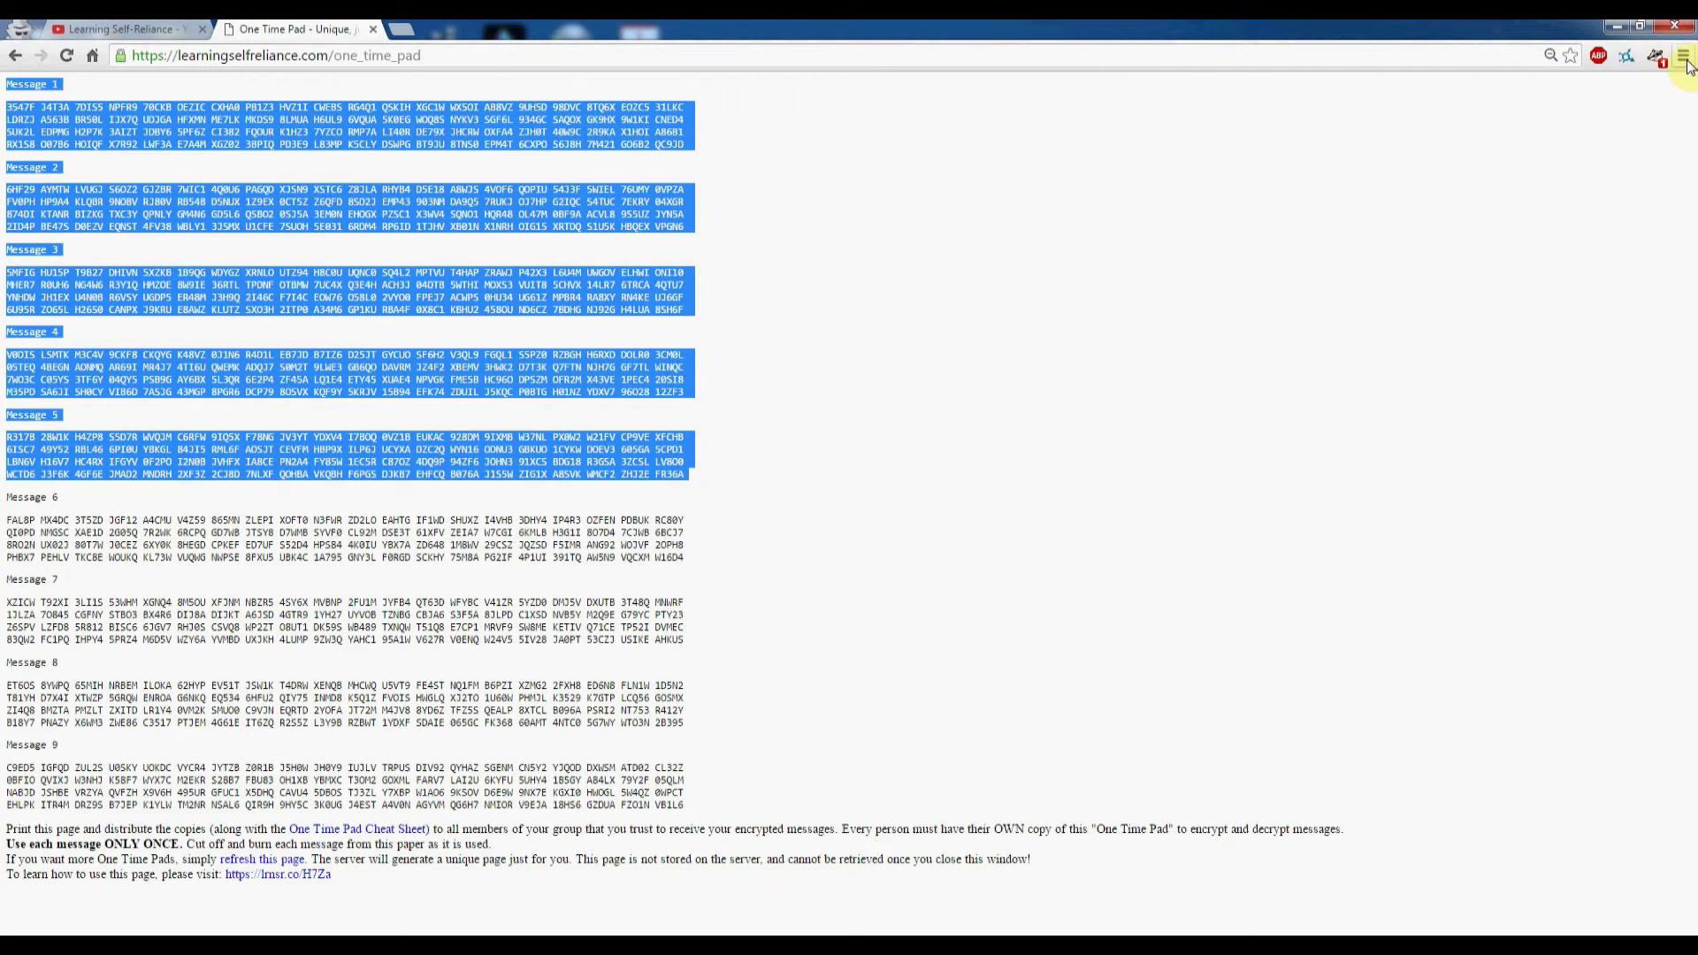
pyautogui.click(1575, 235)
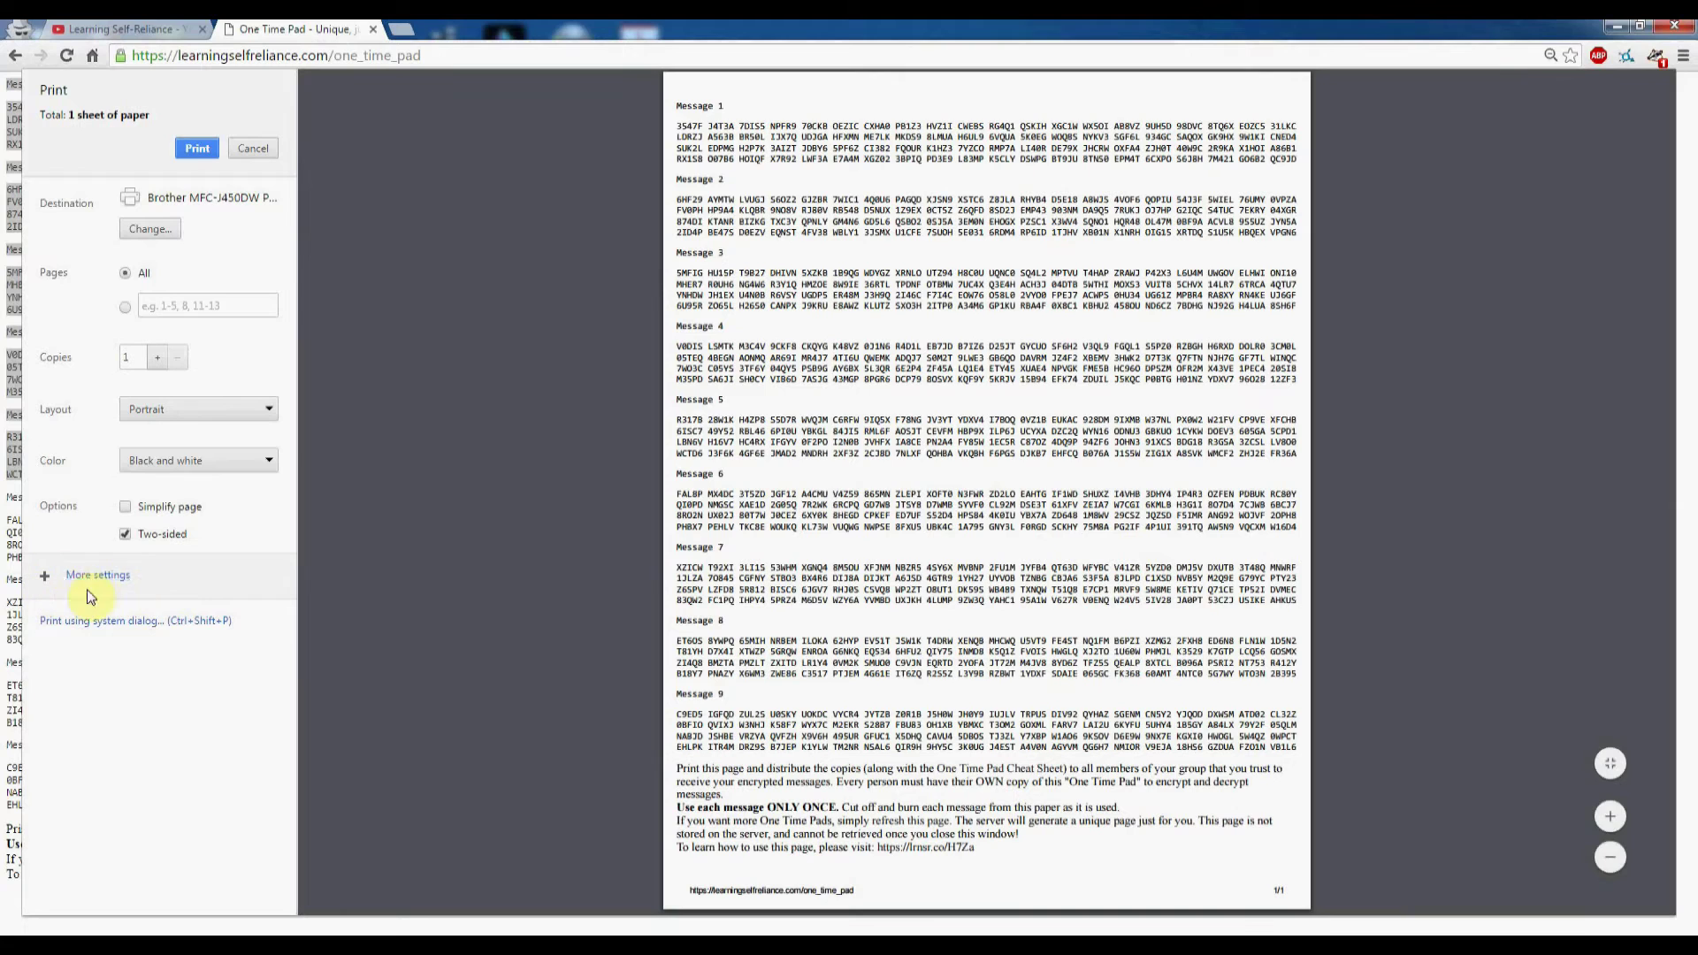
pyautogui.click(86, 576)
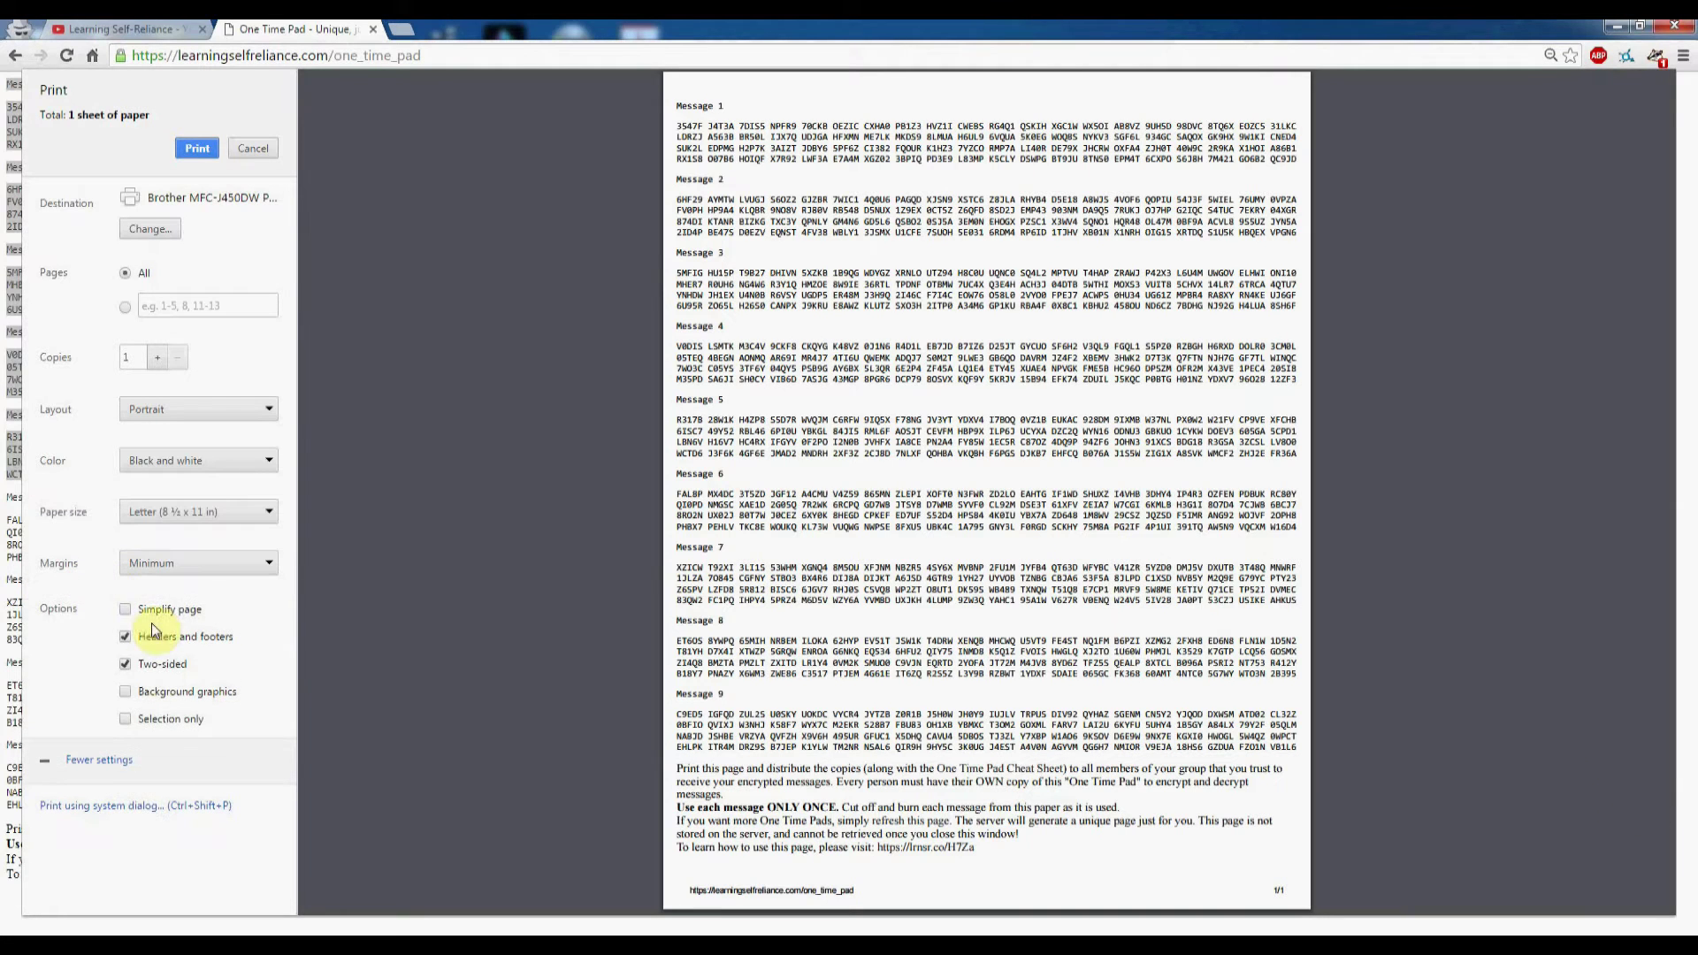
pyautogui.click(126, 719)
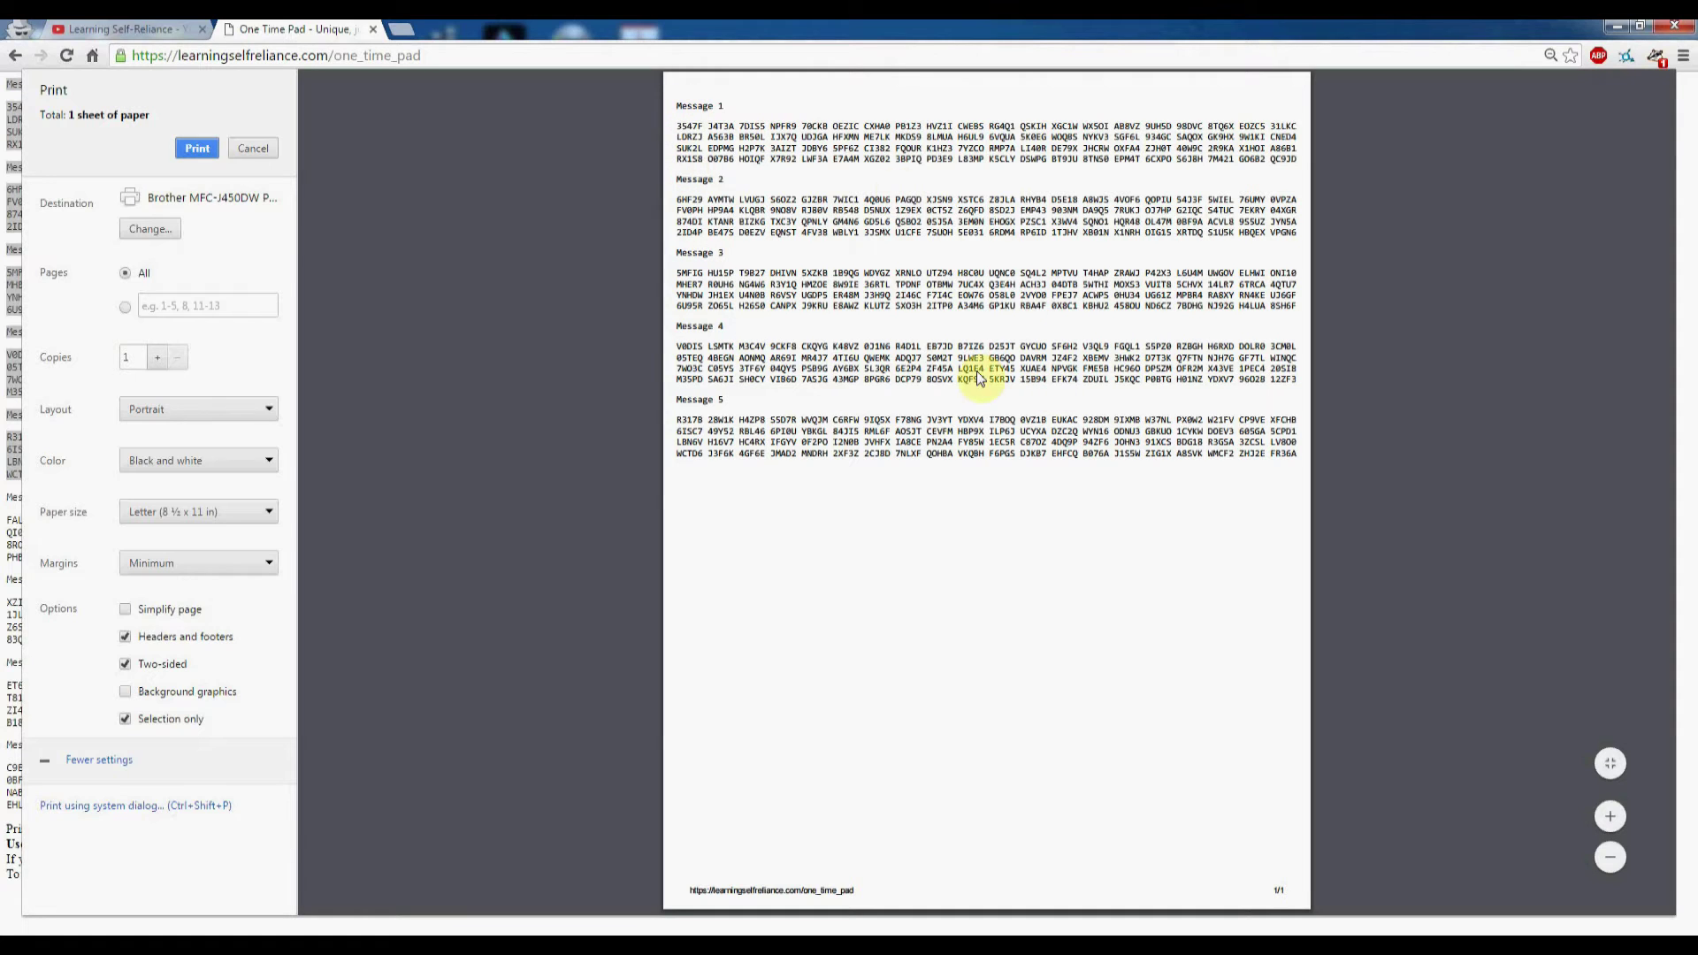
pyautogui.click(249, 148)
# Step: Clear the message selection and bring up the print preview of the full pad page
pyautogui.click(700, 482)
pyautogui.click(1683, 55)
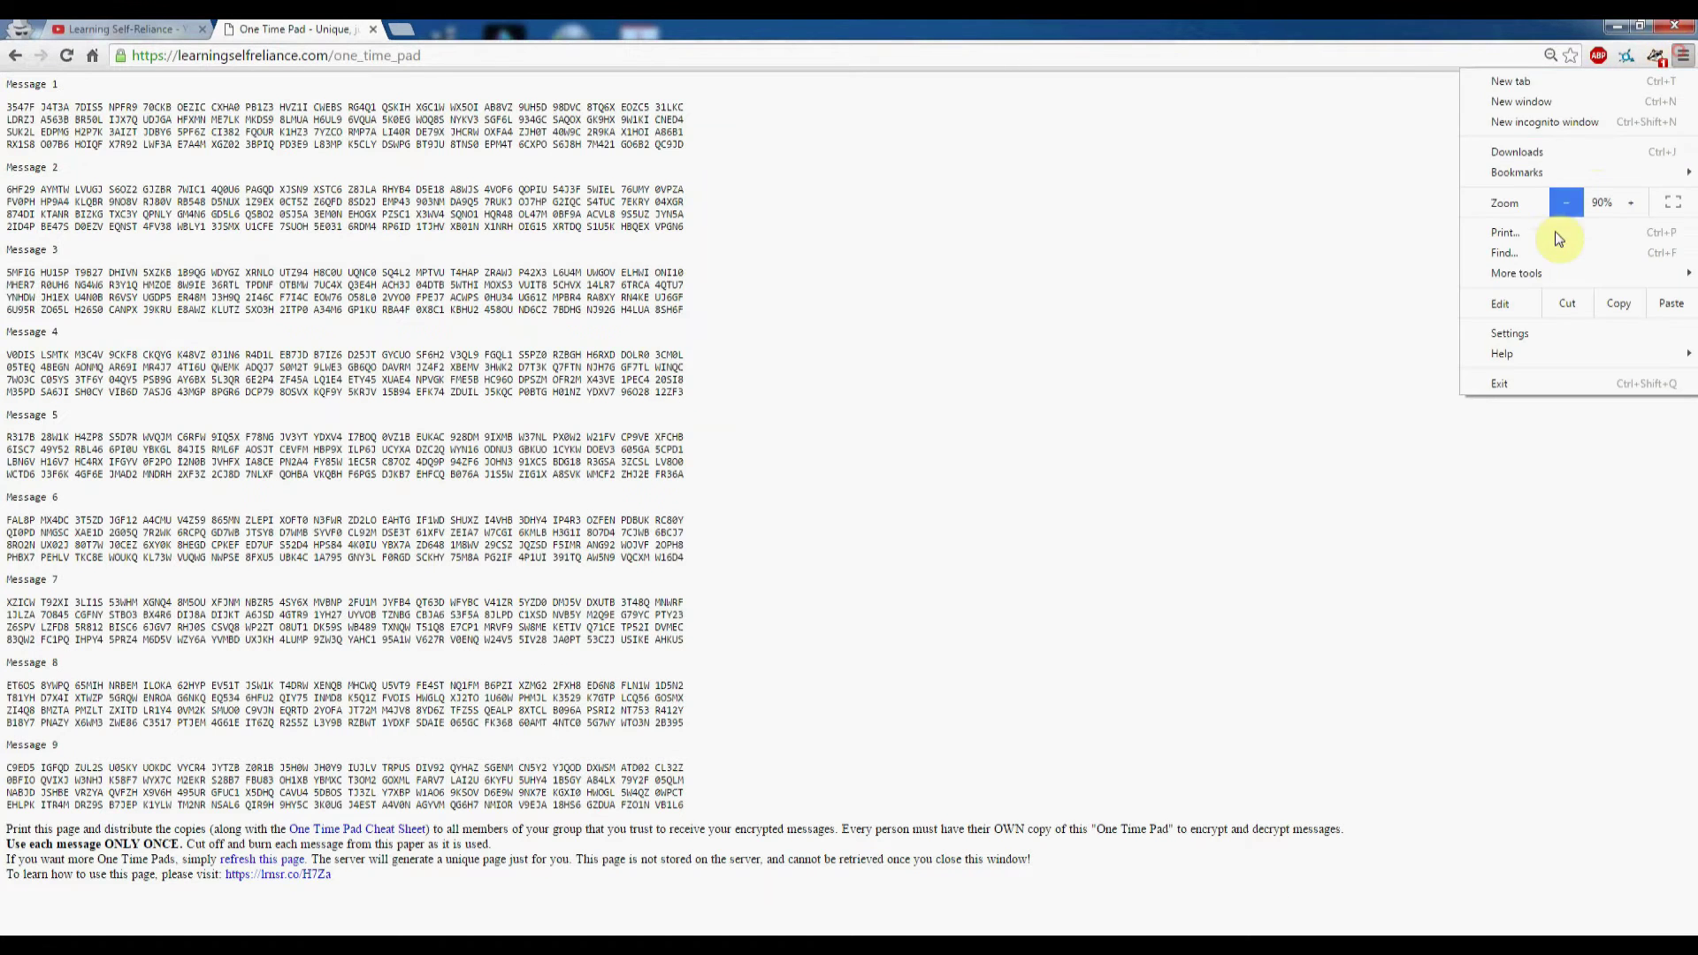
pyautogui.click(1554, 234)
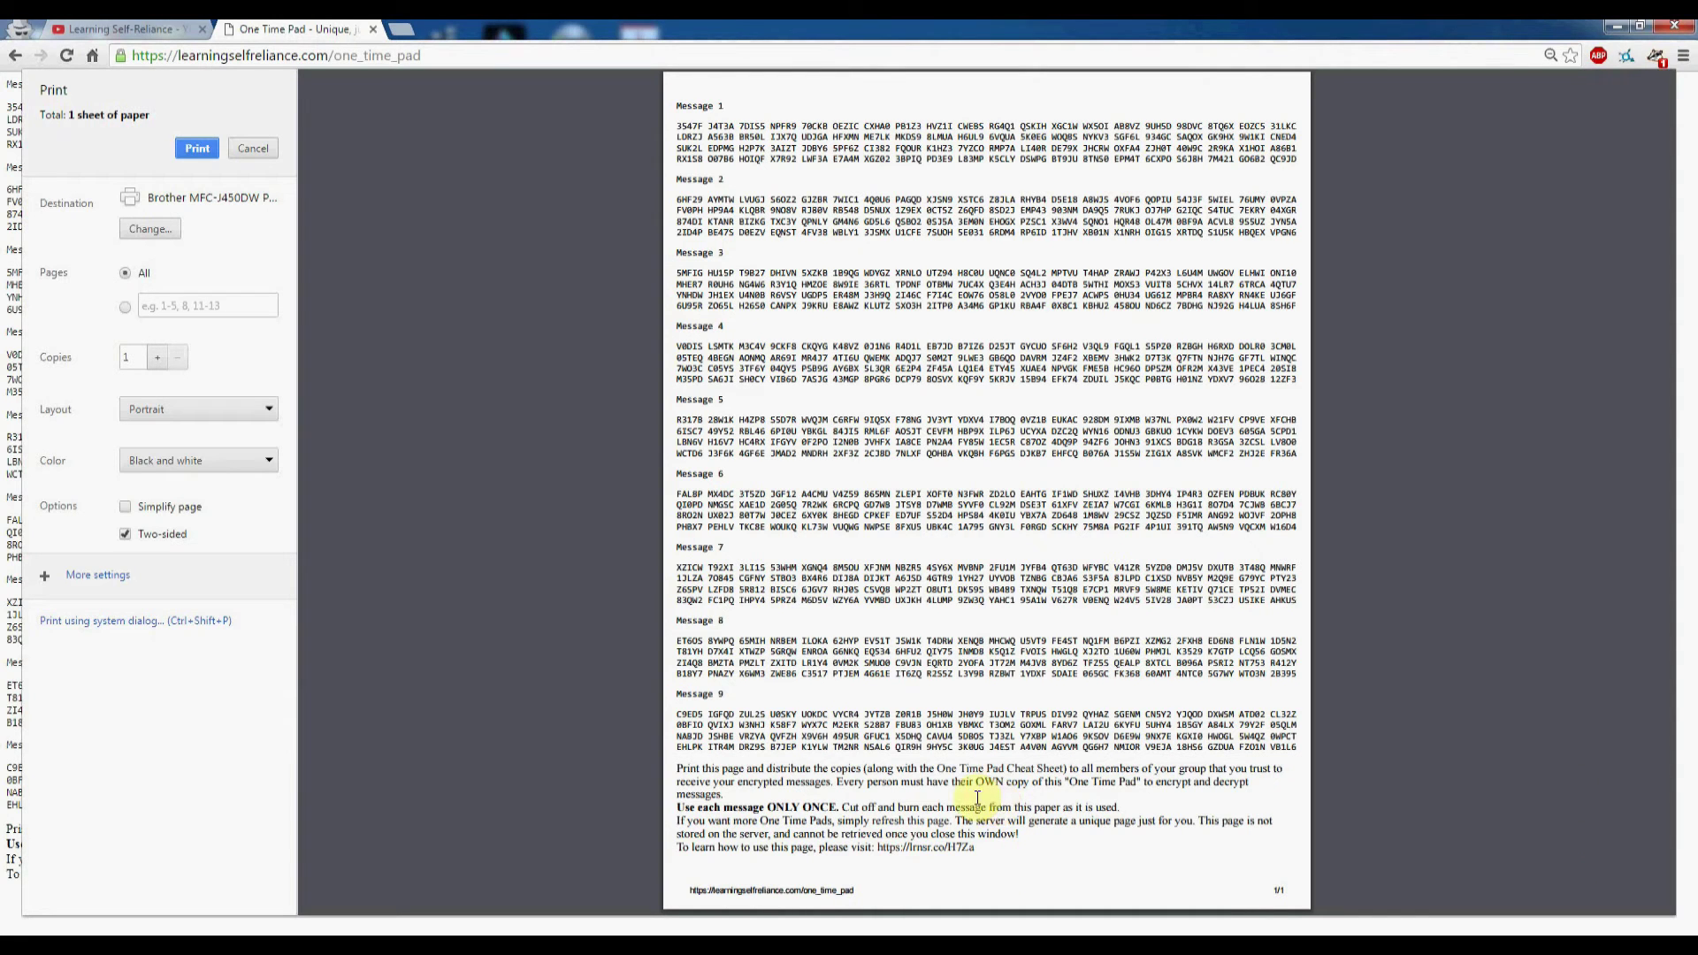
# Step: Close the full-page print preview showing all nine messages and instructions on one sheet
pyautogui.click(244, 150)
# Step: Open the One Time Pad Cheat Sheet PDF in a new tab, review its encrypt/decrypt rules, and return to the pad
pyautogui.middleClick(379, 831)
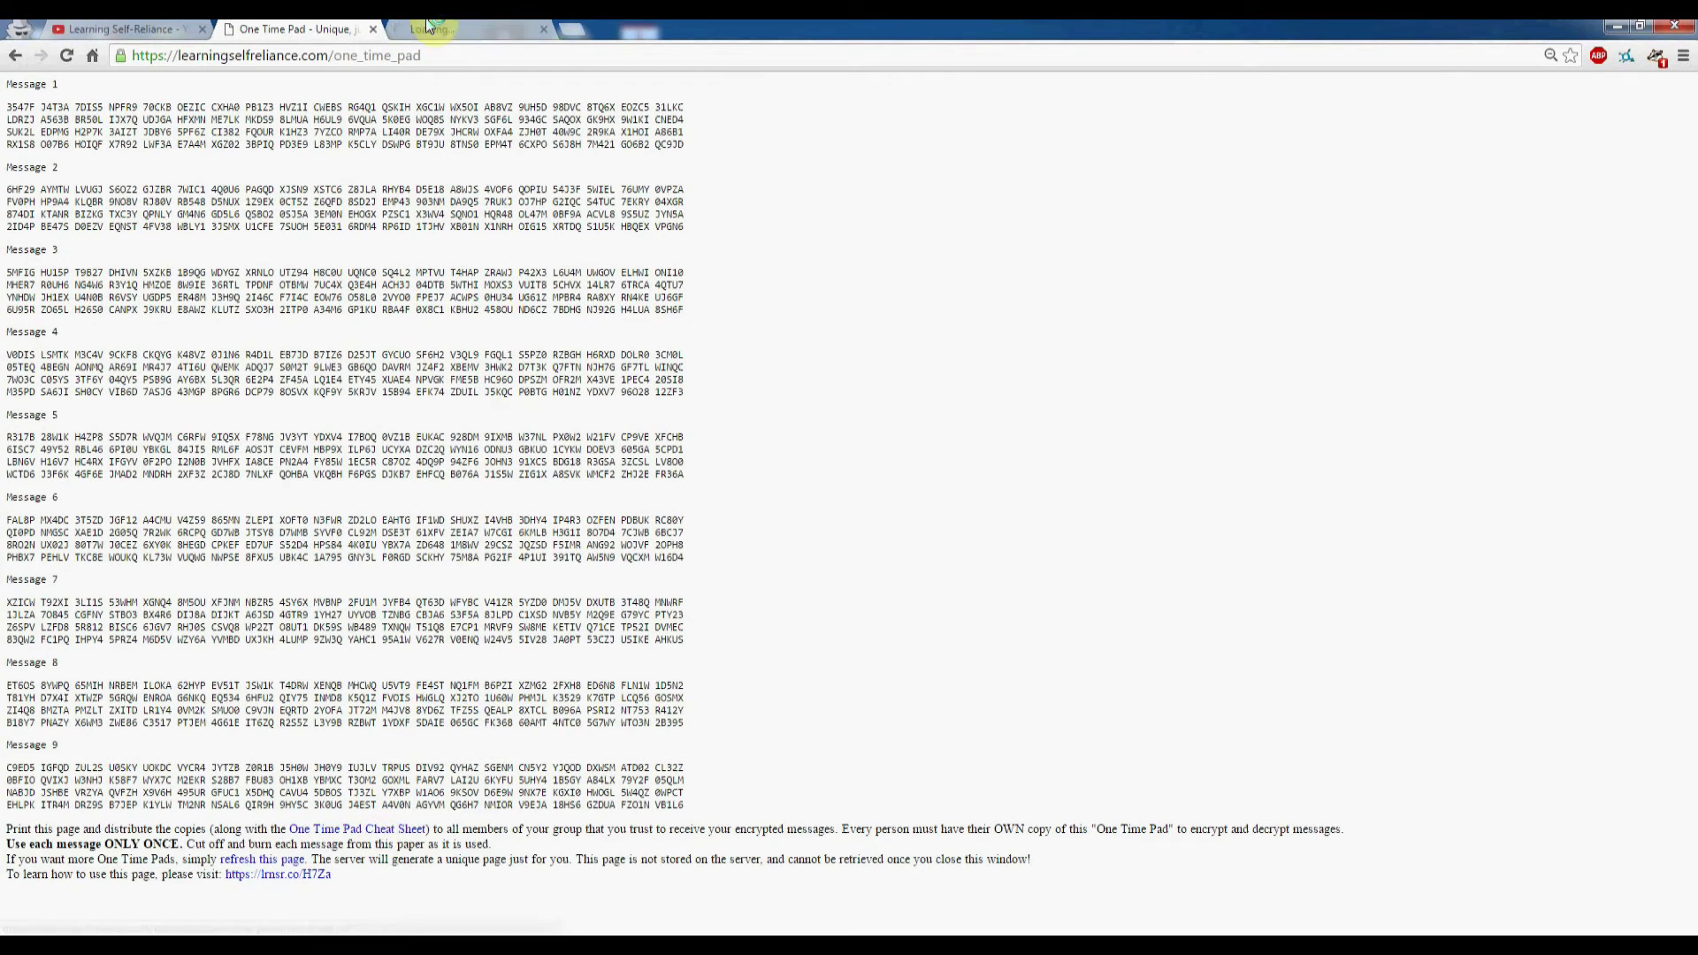
pyautogui.click(434, 29)
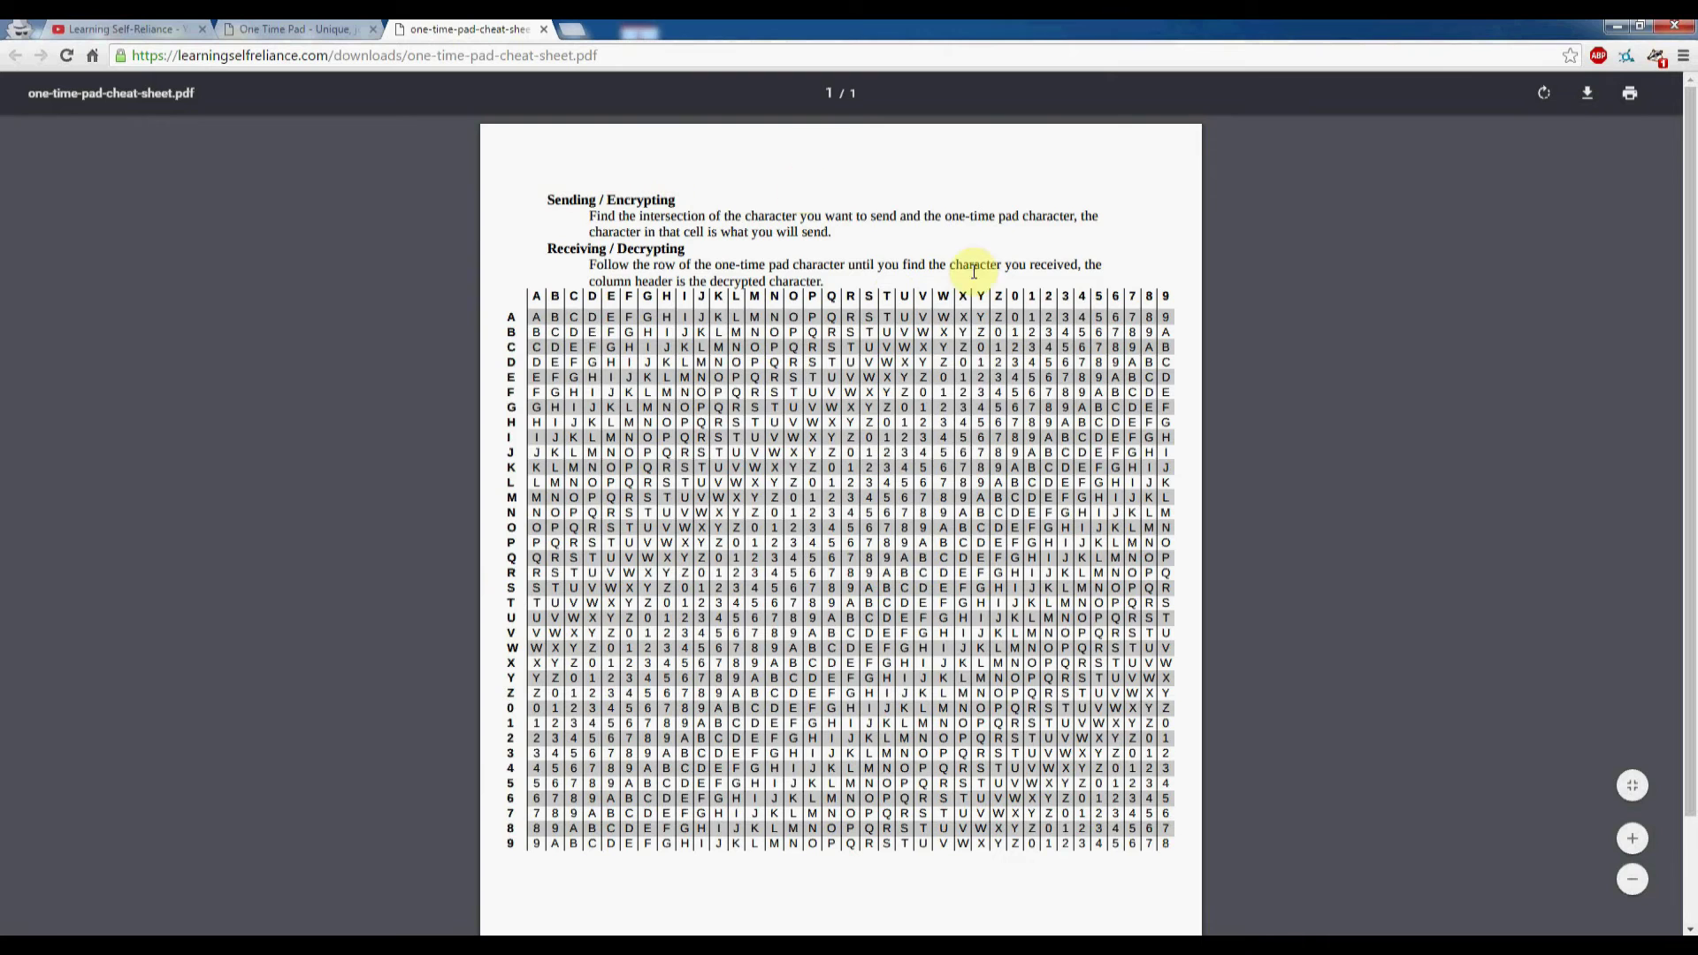
pyautogui.moveTo(542, 196); pyautogui.dragTo(856, 277)
pyautogui.click(856, 277)
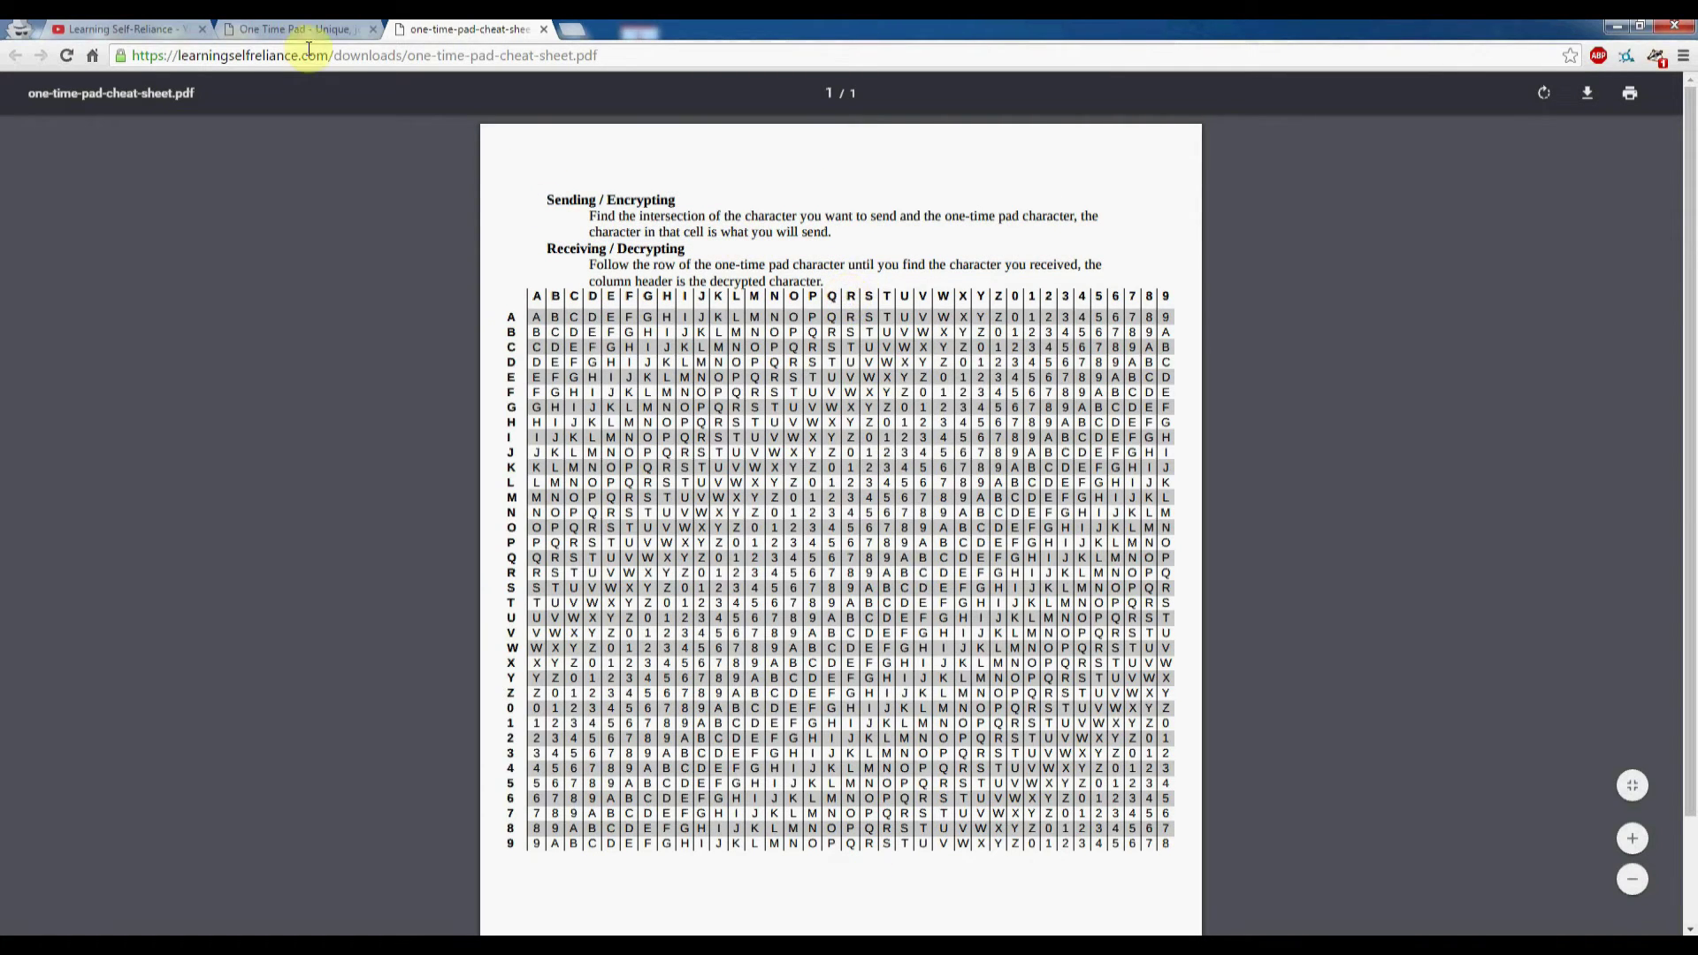
pyautogui.click(339, 29)
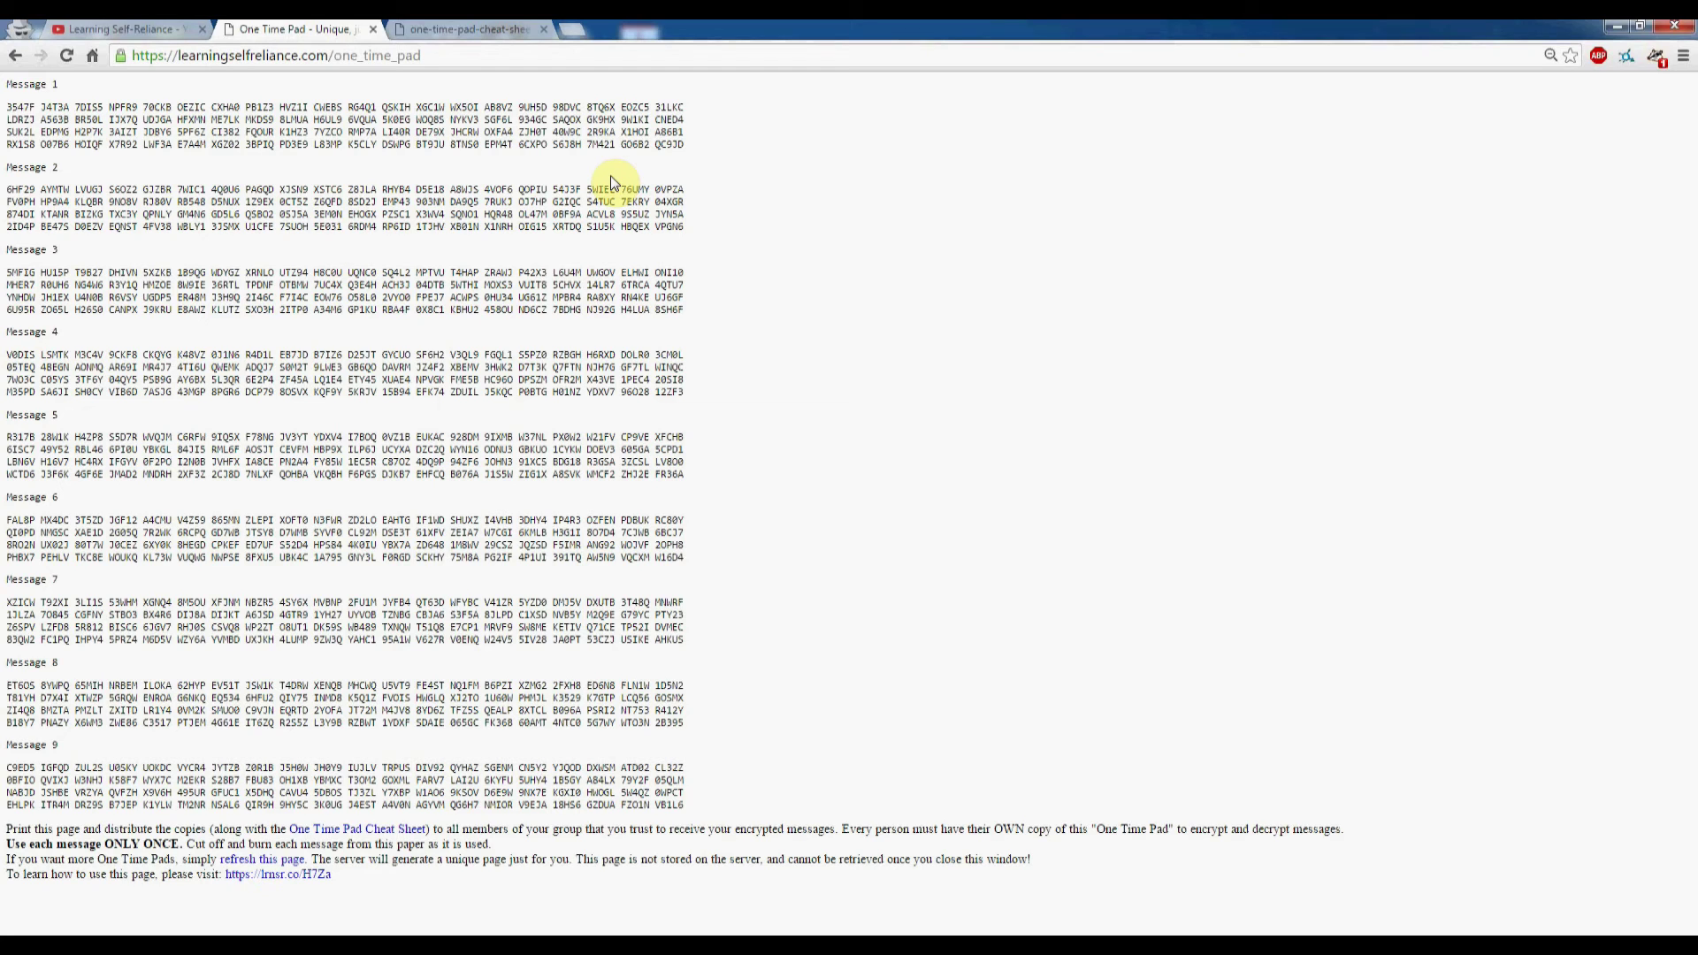
pyautogui.click(1683, 55)
pyautogui.click(1619, 232)
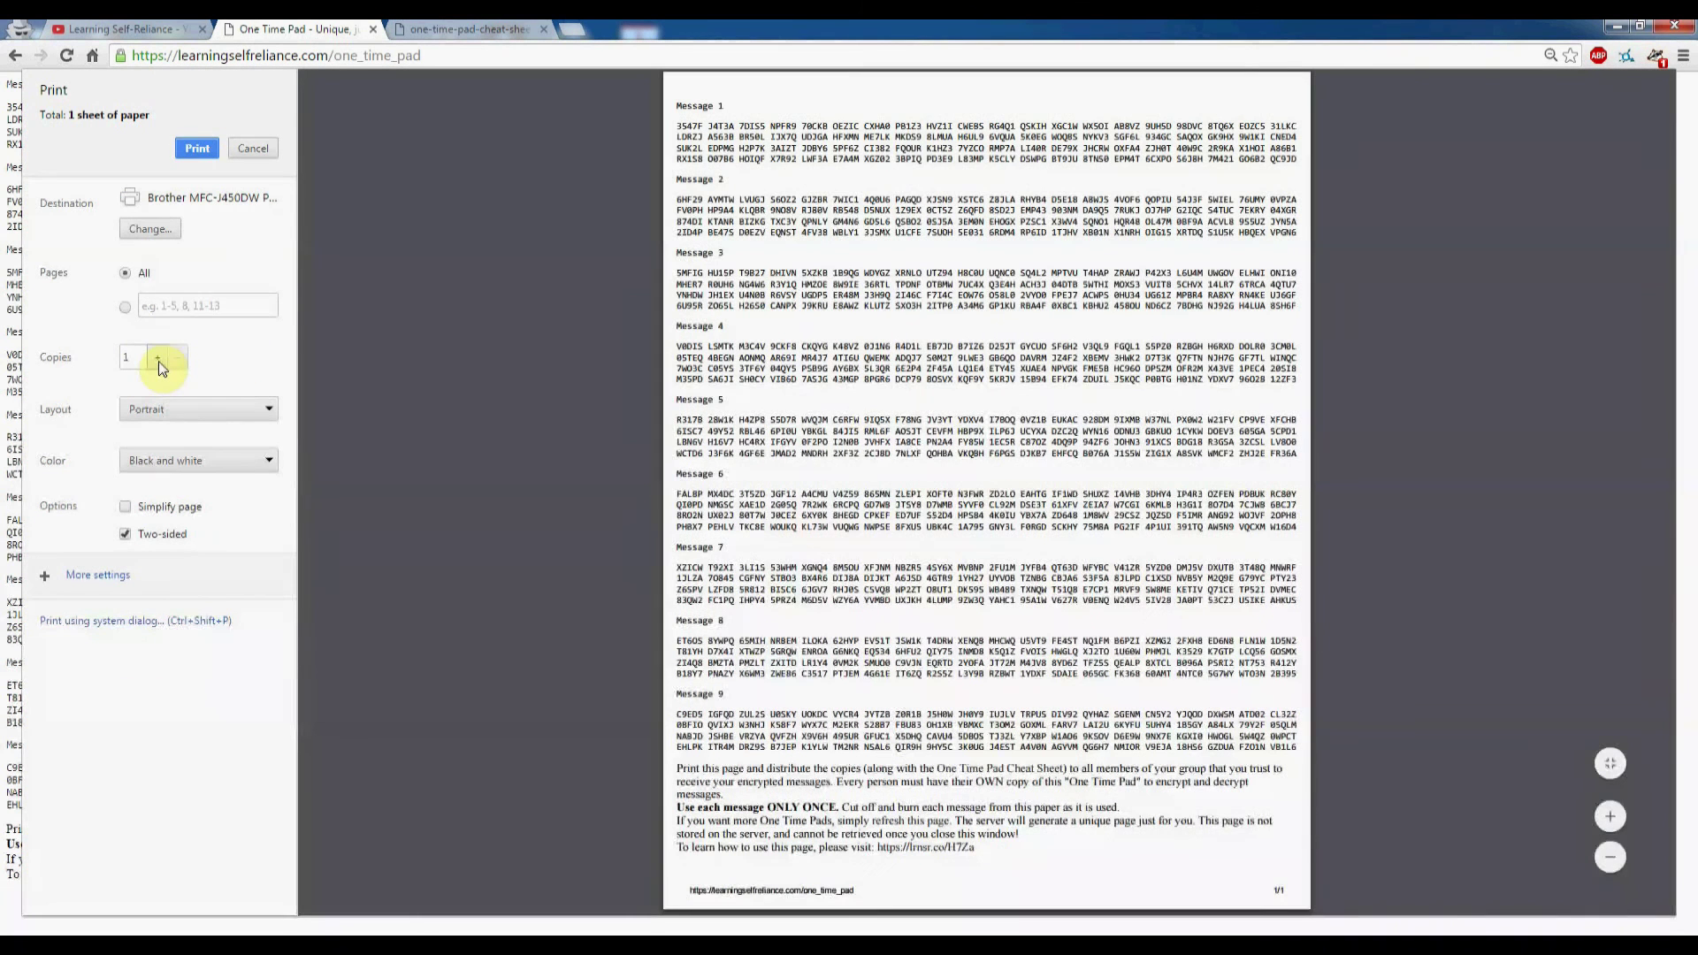
pyautogui.click(157, 358)
pyautogui.click(158, 358)
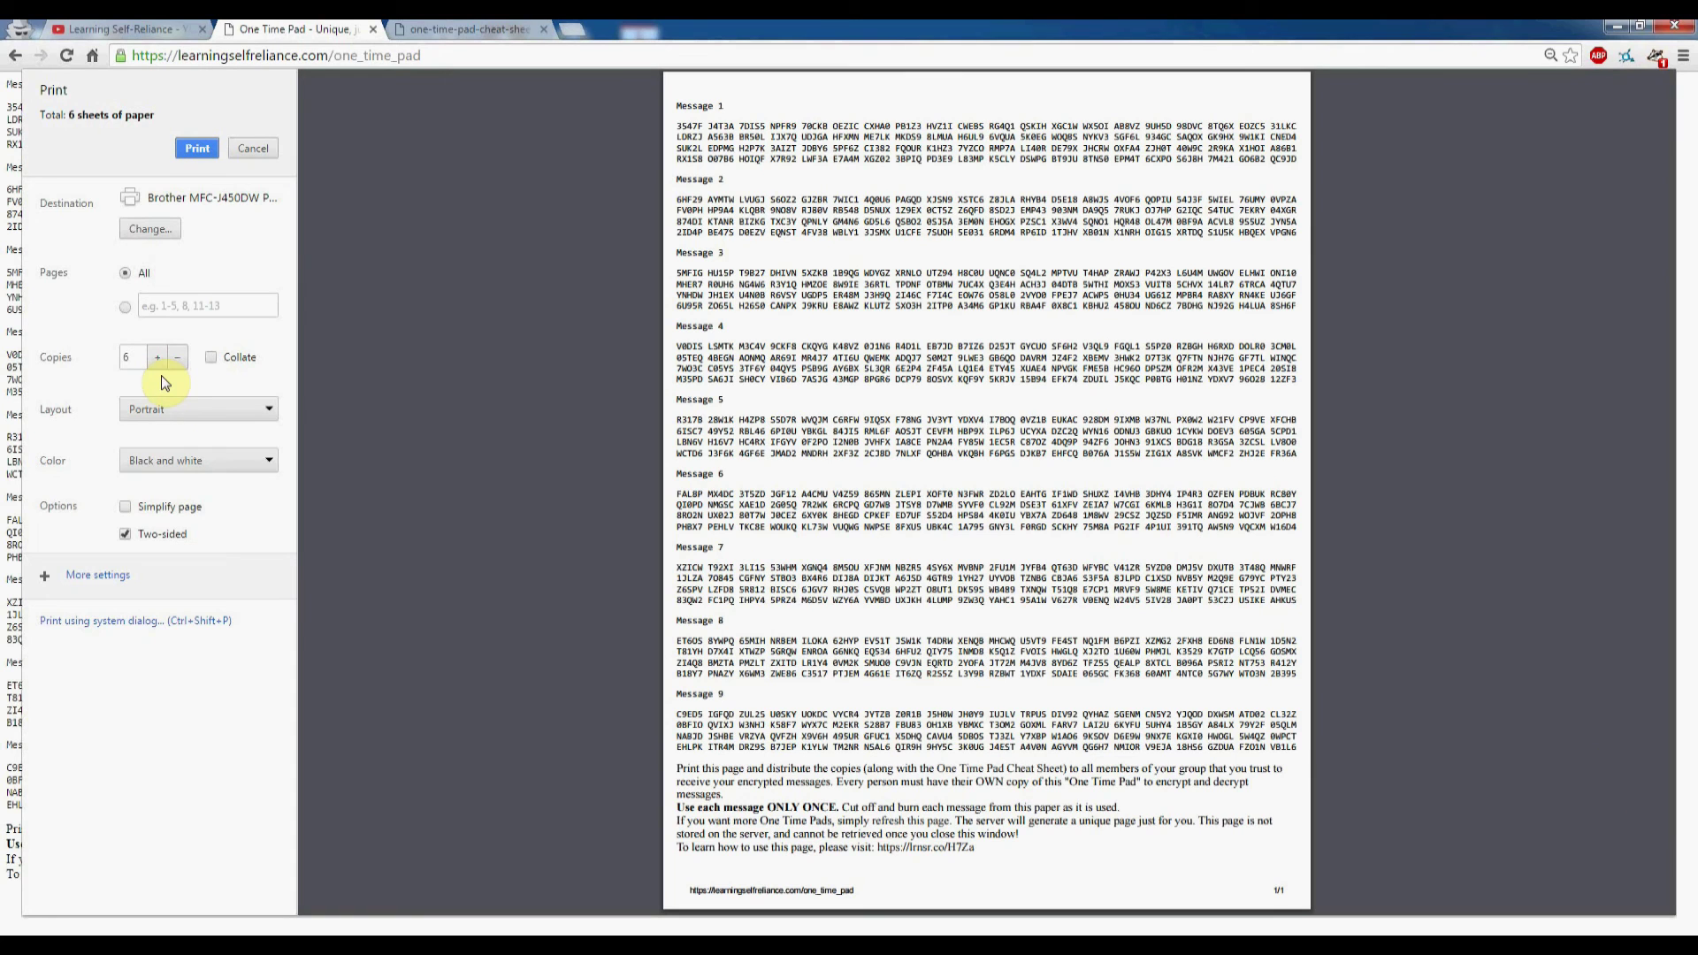
pyautogui.click(268, 153)
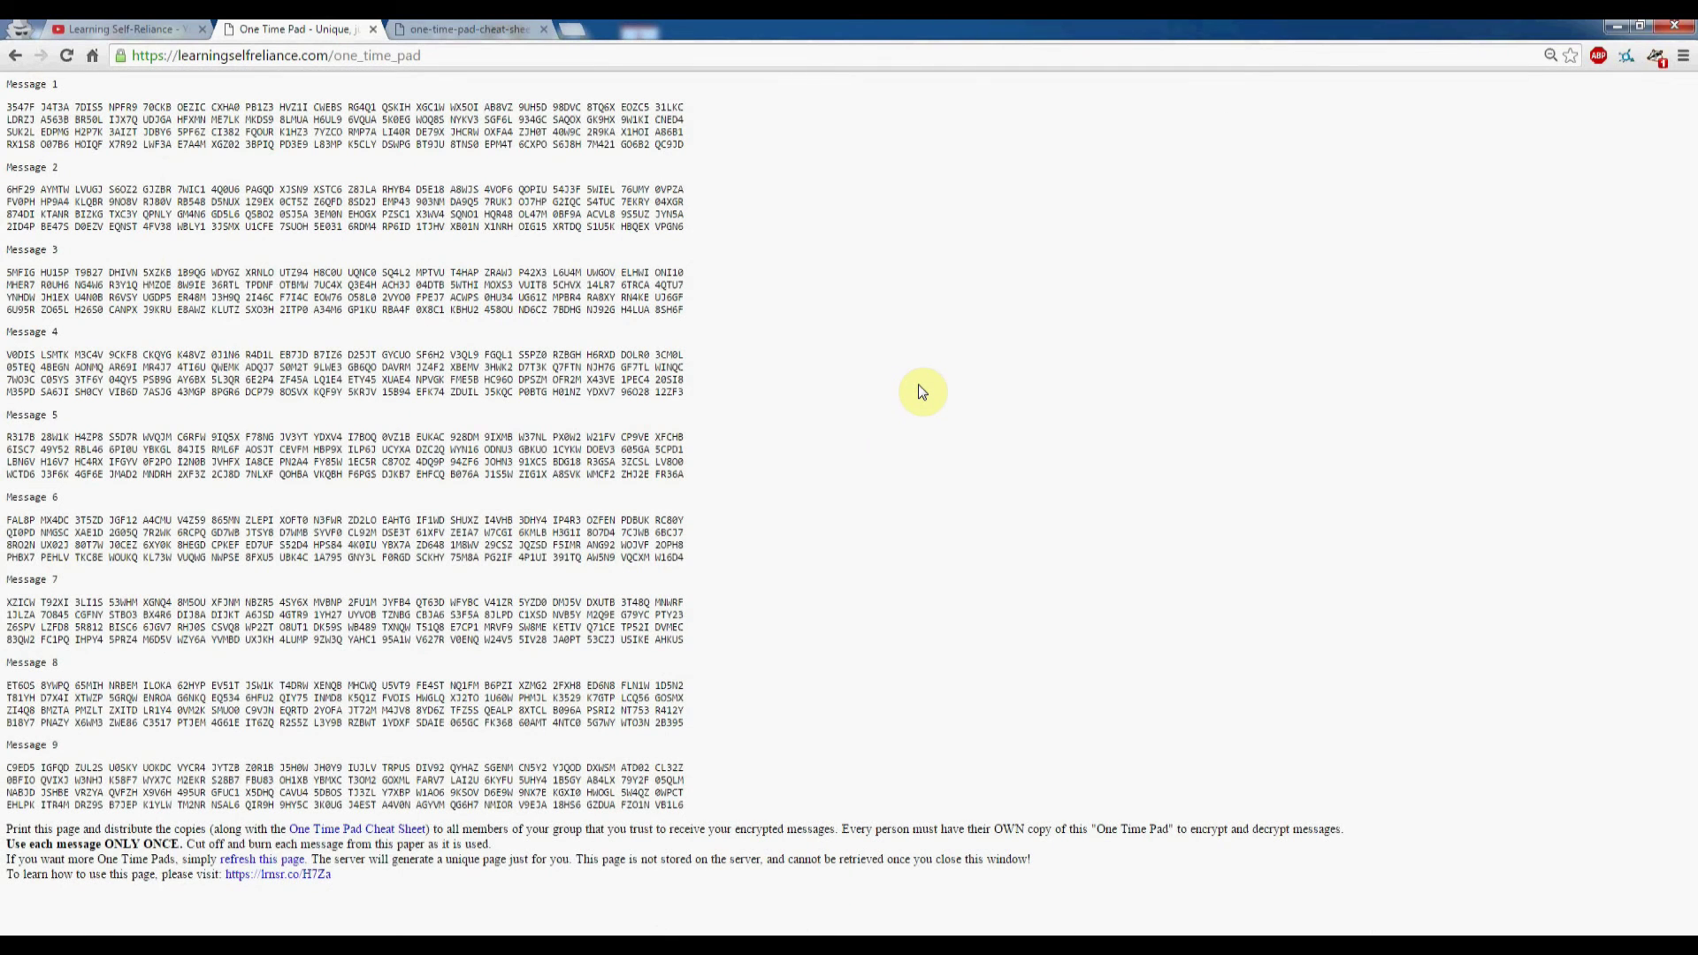